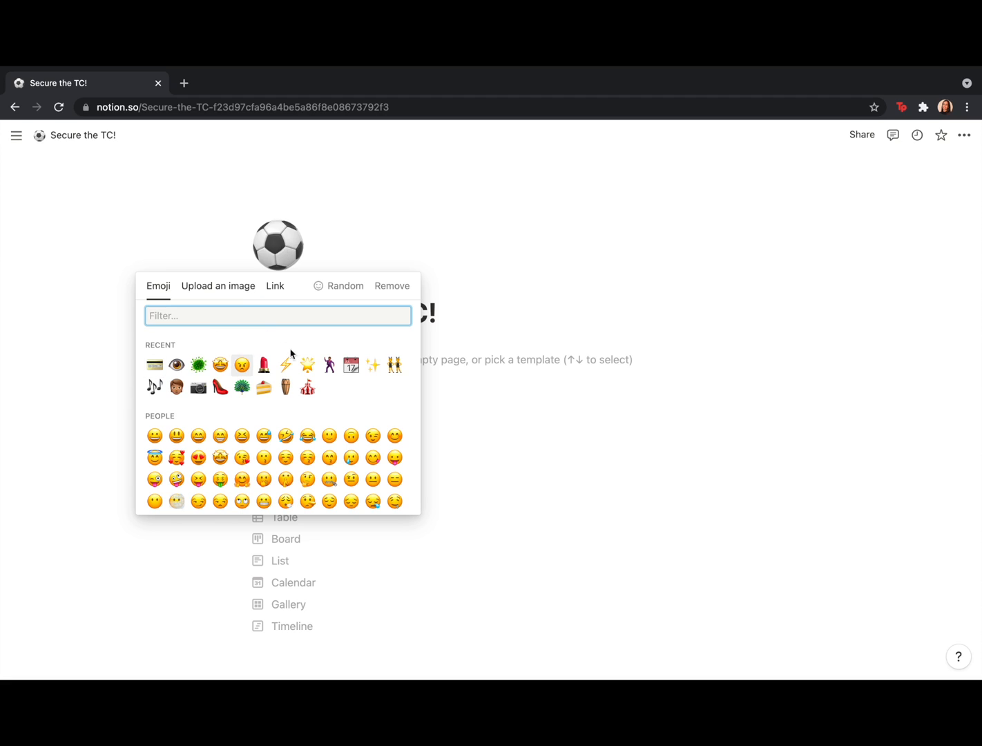
- Set the page icon to the lightning bolt emoji and add a cover image
click(284, 364)
click(304, 289)
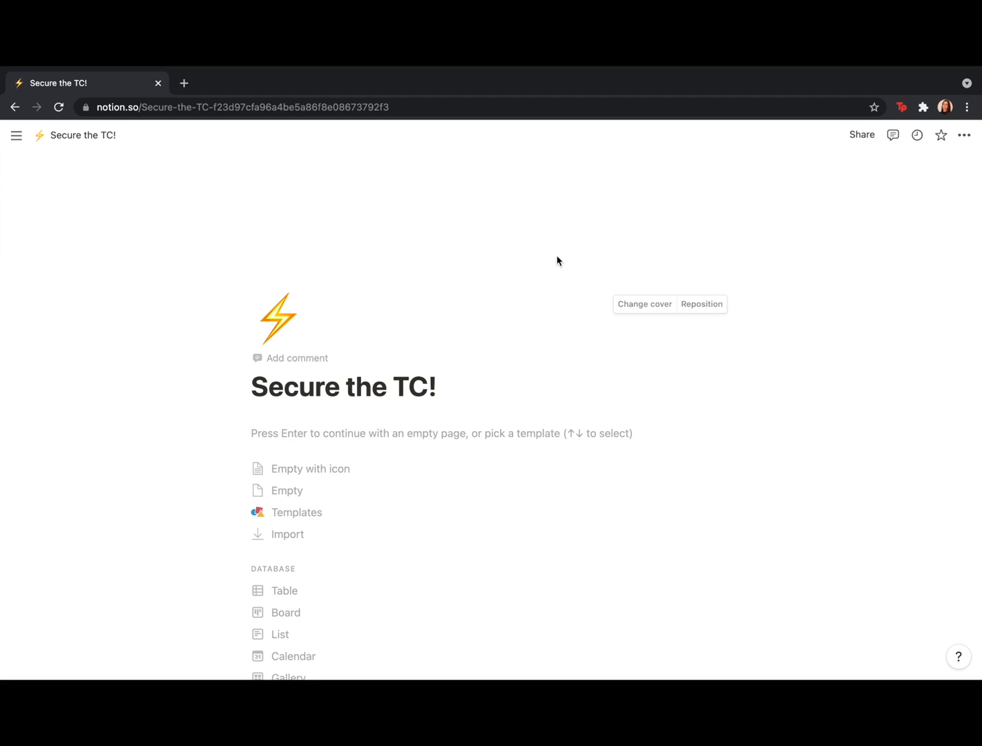
- Change the cover to the Met Museum Japanese print of a mountain with trees and climbers, and reposition it to show the peak and climbers
scroll(584, 463, down, 15)
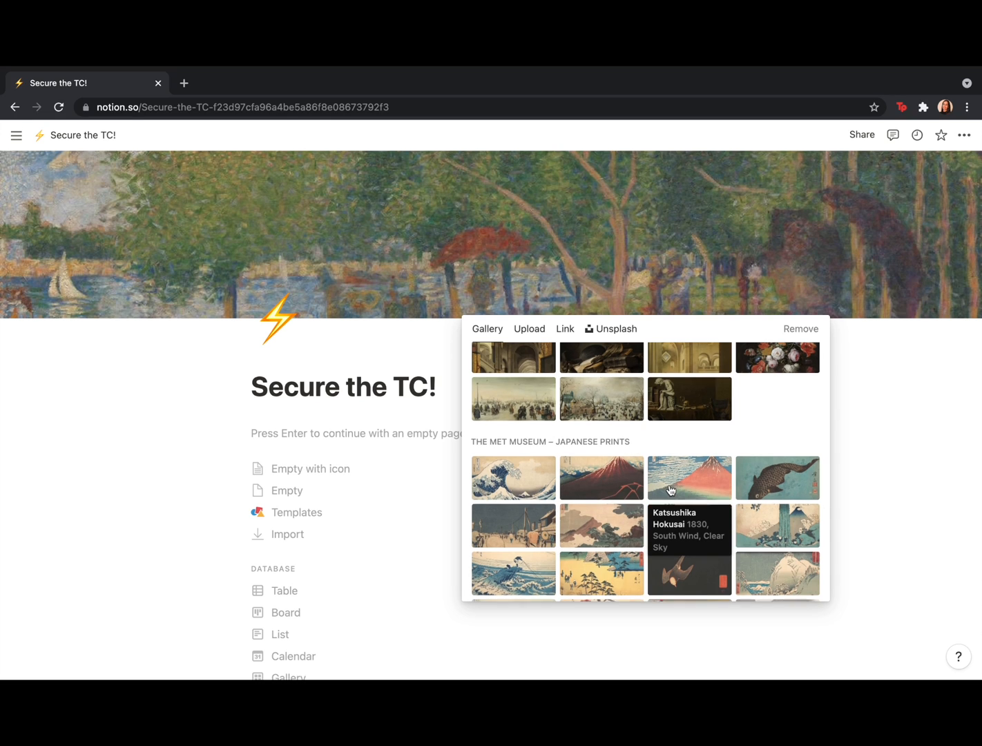
scroll(522, 513, down, 2)
click(522, 513)
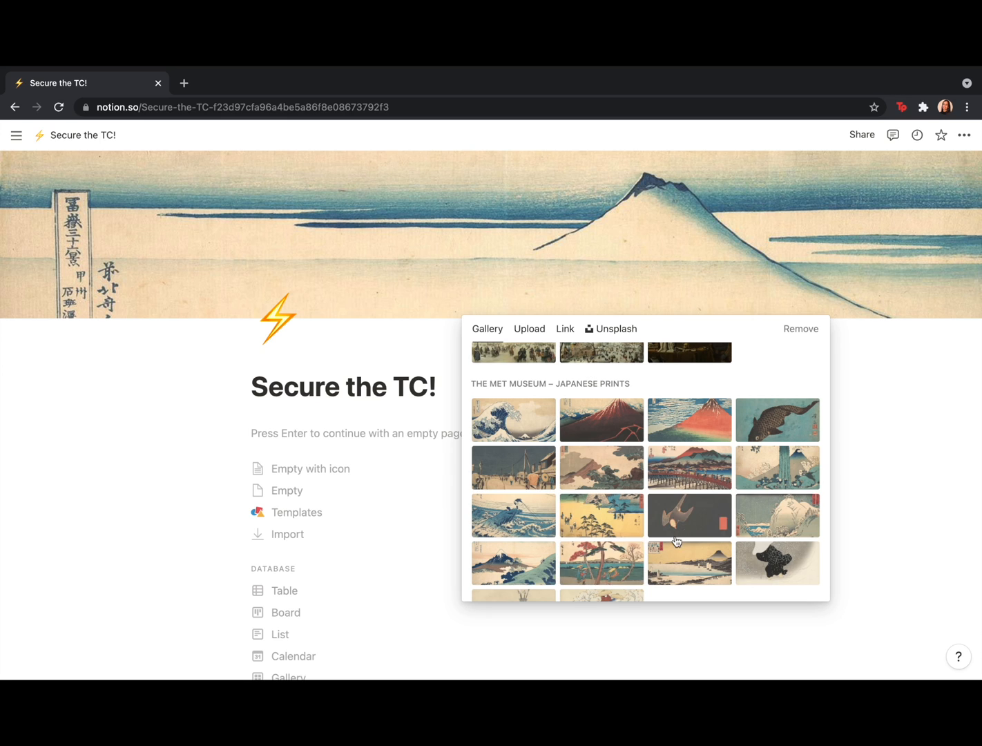
click(550, 569)
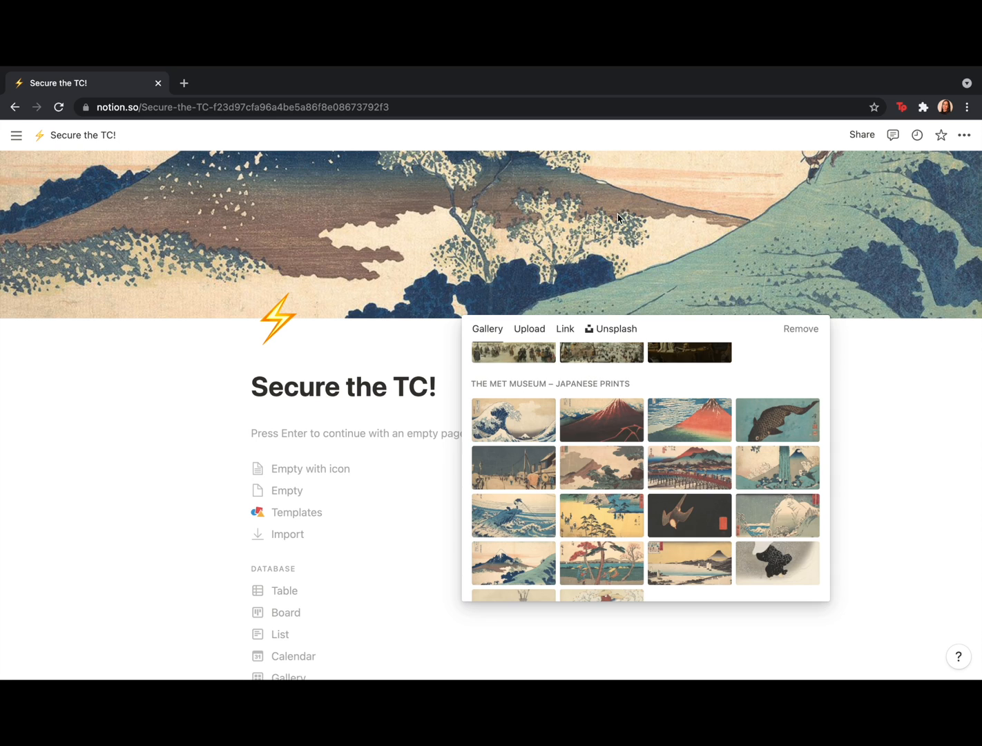
click(605, 237)
drag(695, 308, 654, 311)
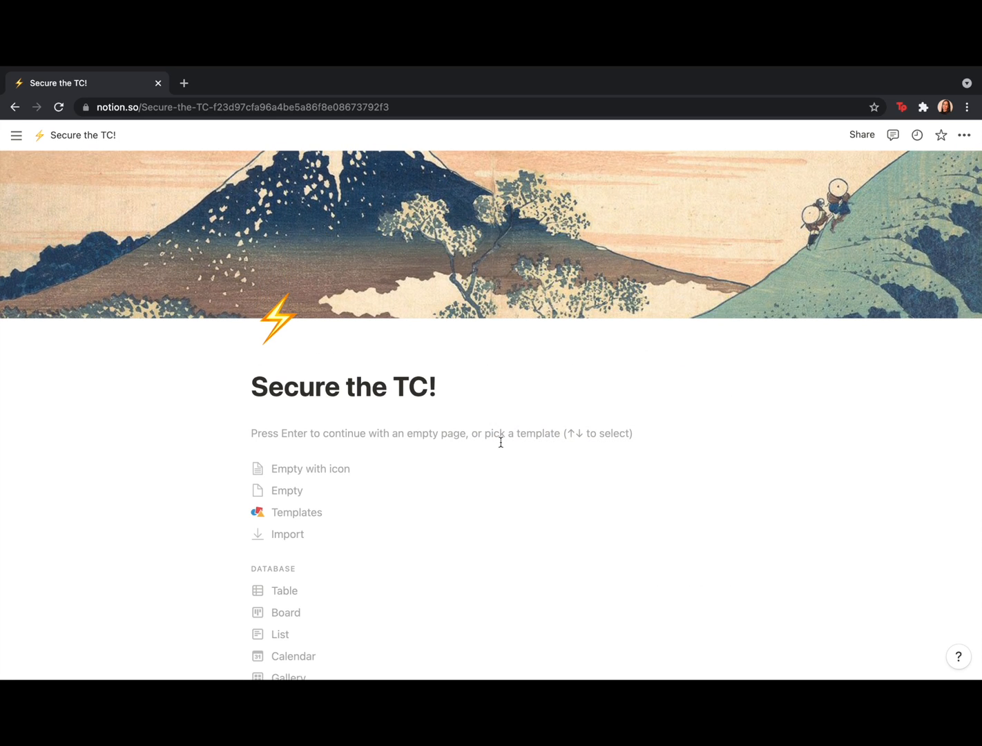
- Start the page as an empty page with icon and insert an inline board database
scroll(423, 500, down, 3)
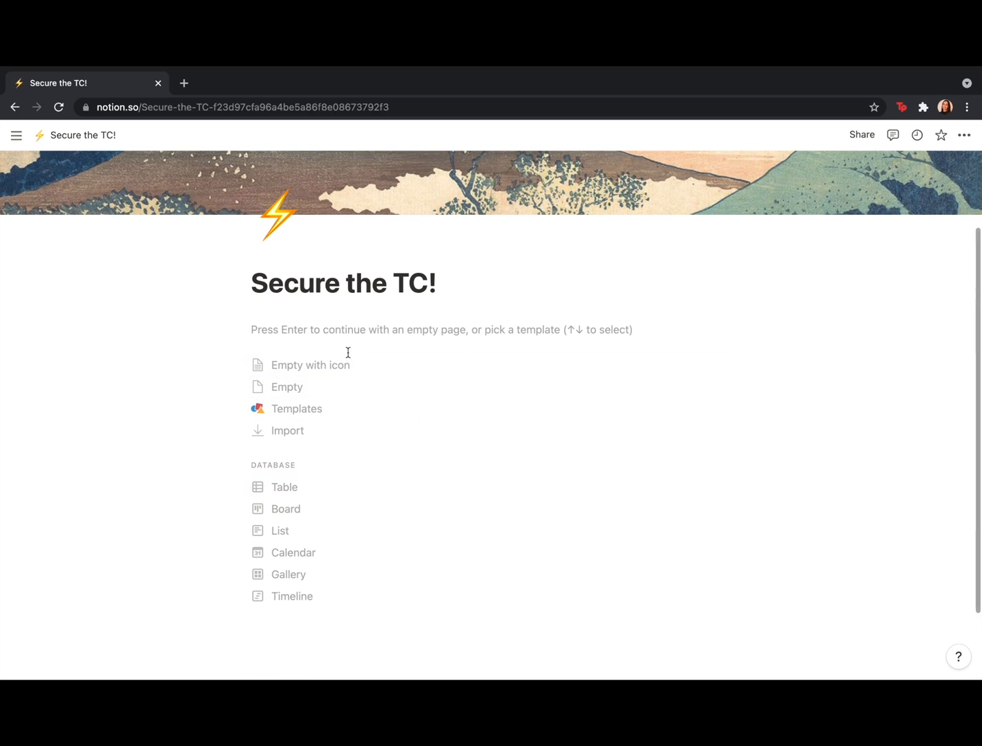
click(330, 368)
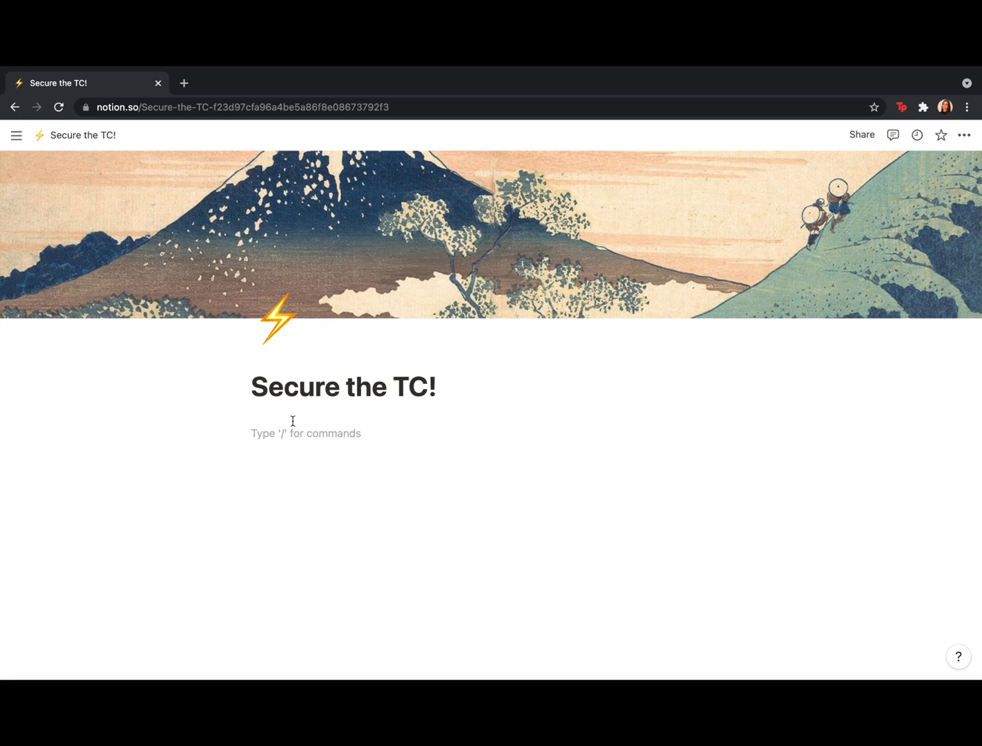
text(/)
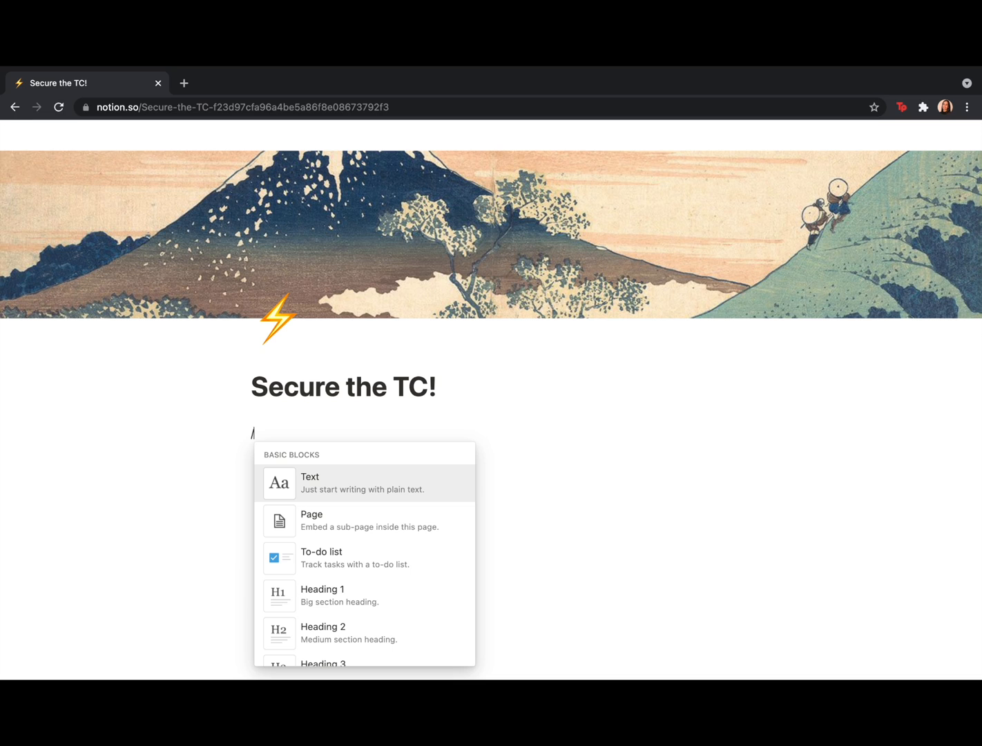
scroll(366, 566, down, 5)
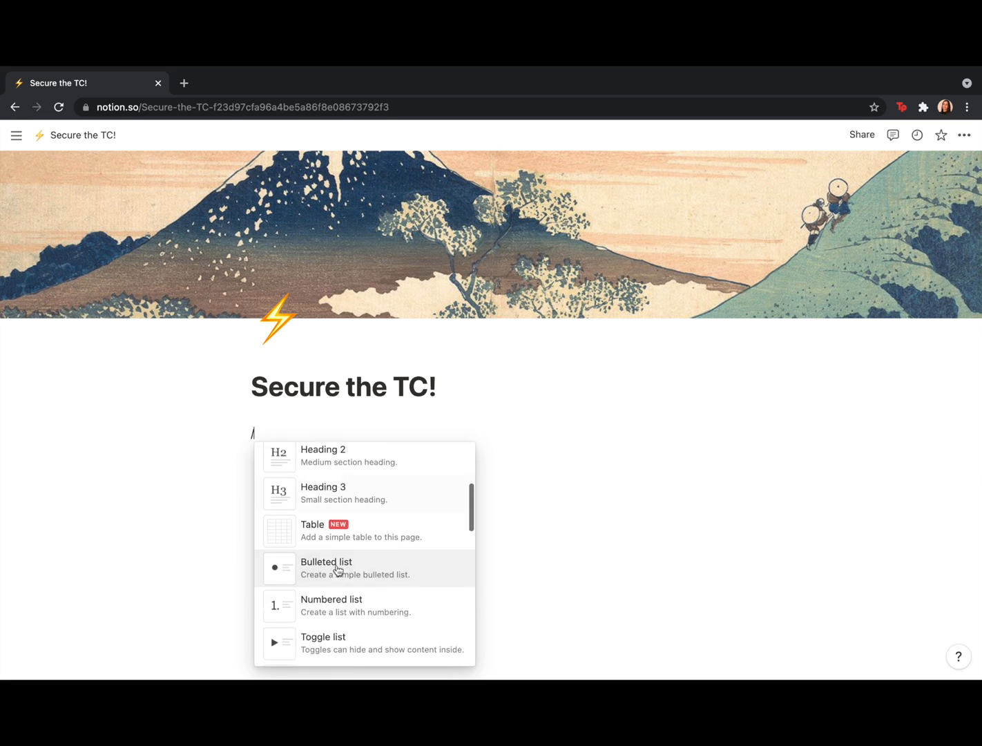
scroll(346, 543, down, 4)
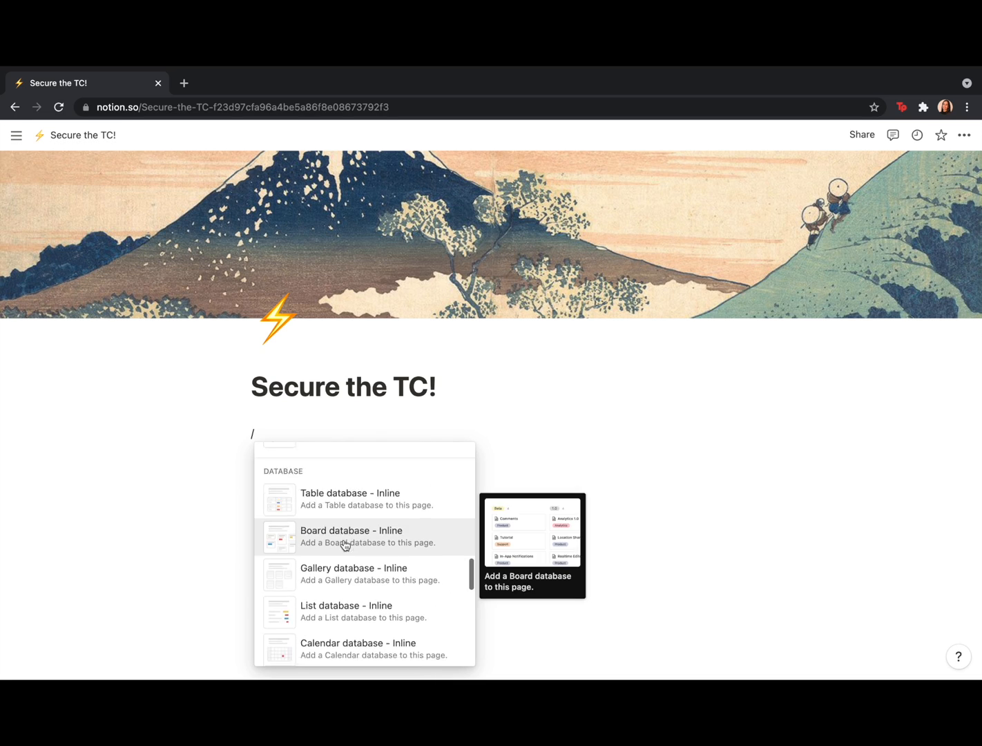
scroll(345, 545, up, 3)
scroll(346, 546, down, 4)
scroll(344, 543, down, 8)
scroll(345, 545, up, 3)
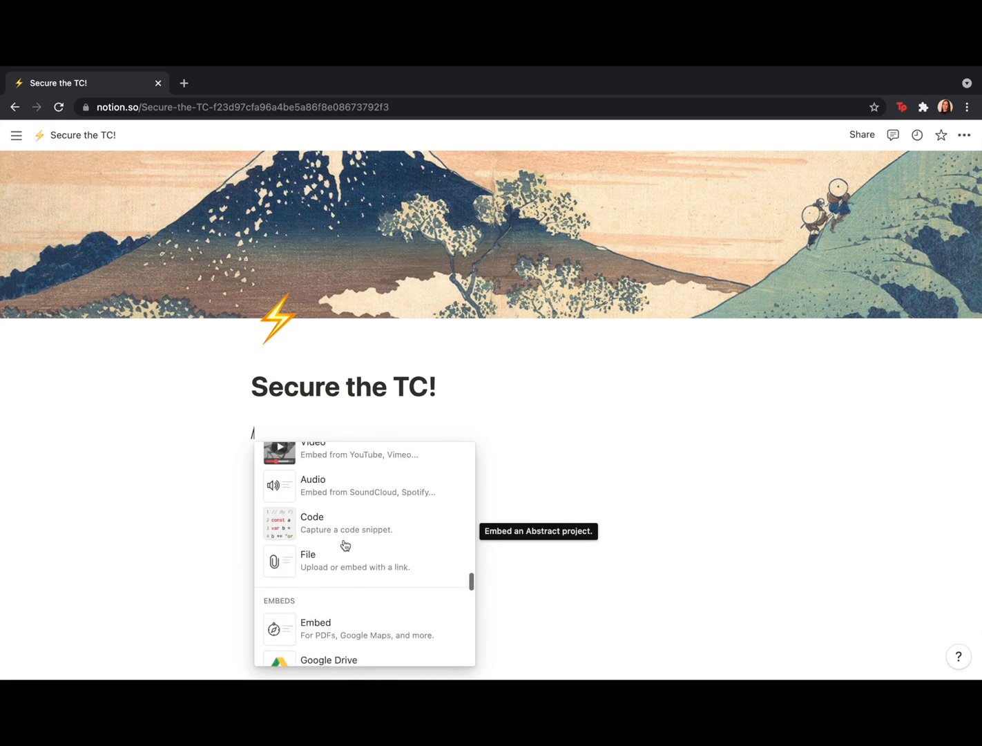
scroll(337, 538, up, 2)
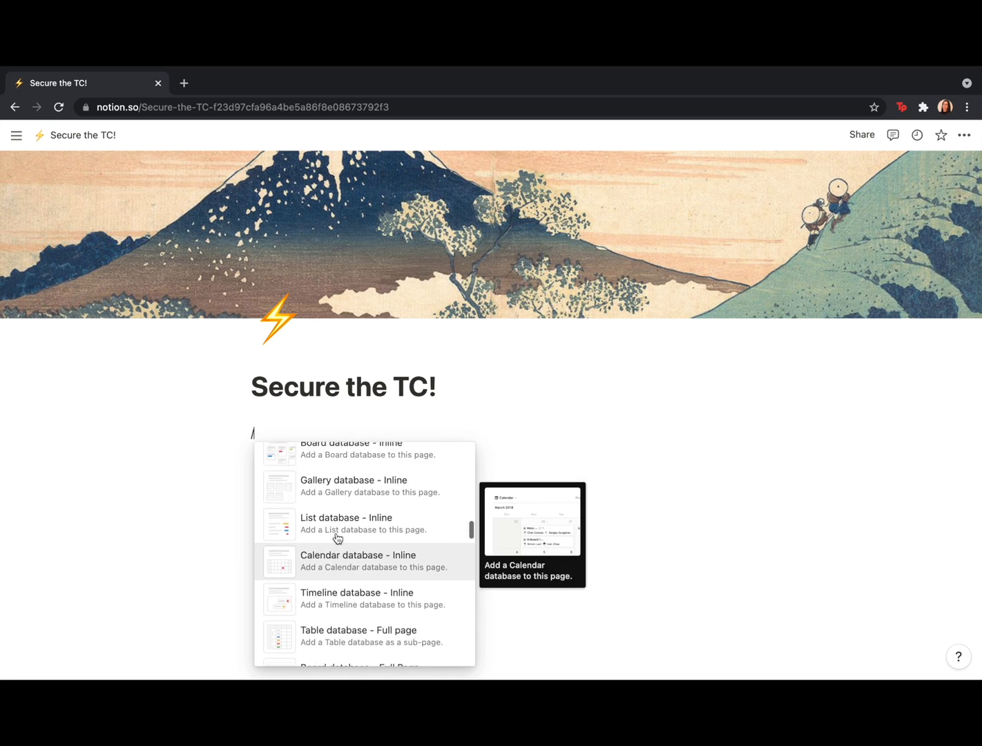
scroll(338, 538, down, 1)
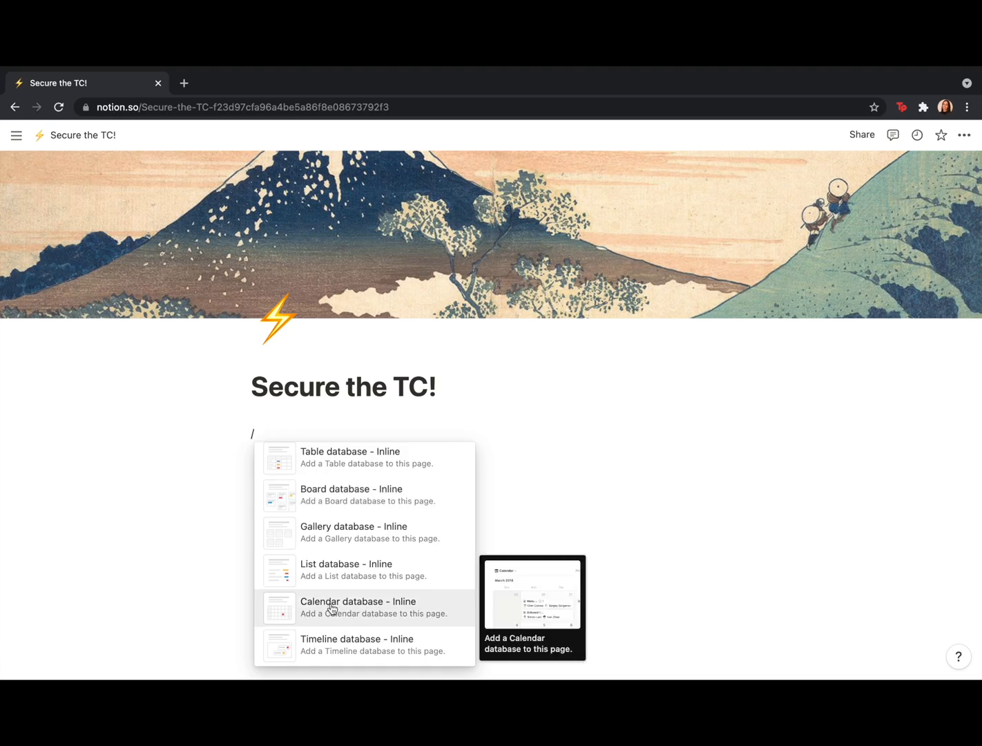
scroll(328, 559, up, 5)
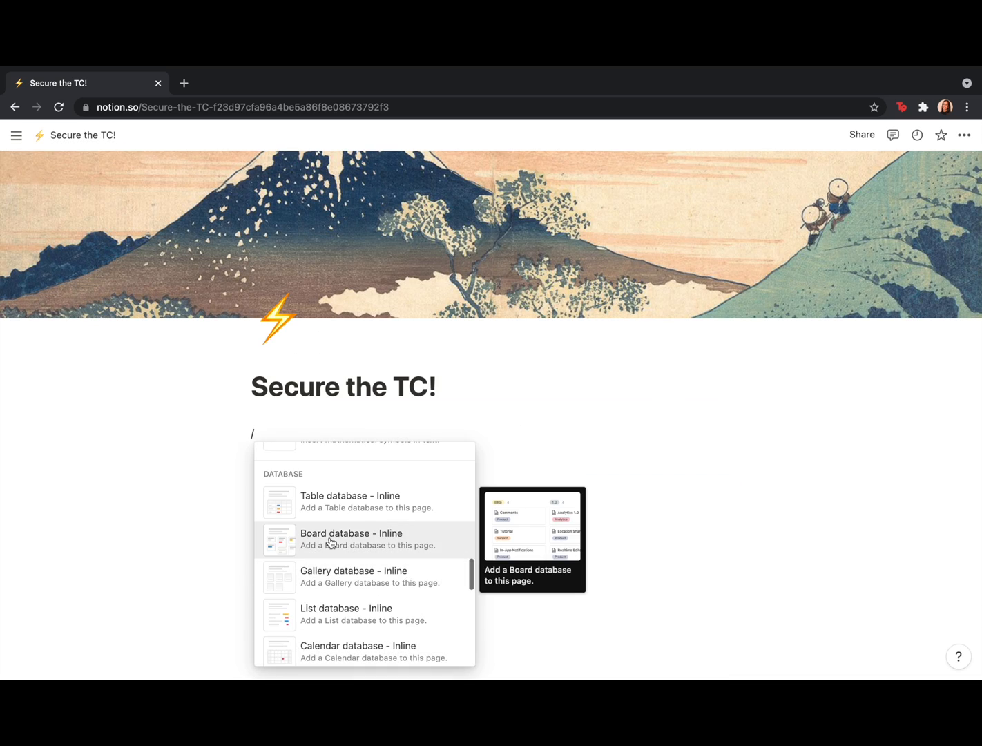
scroll(330, 573, down, 5)
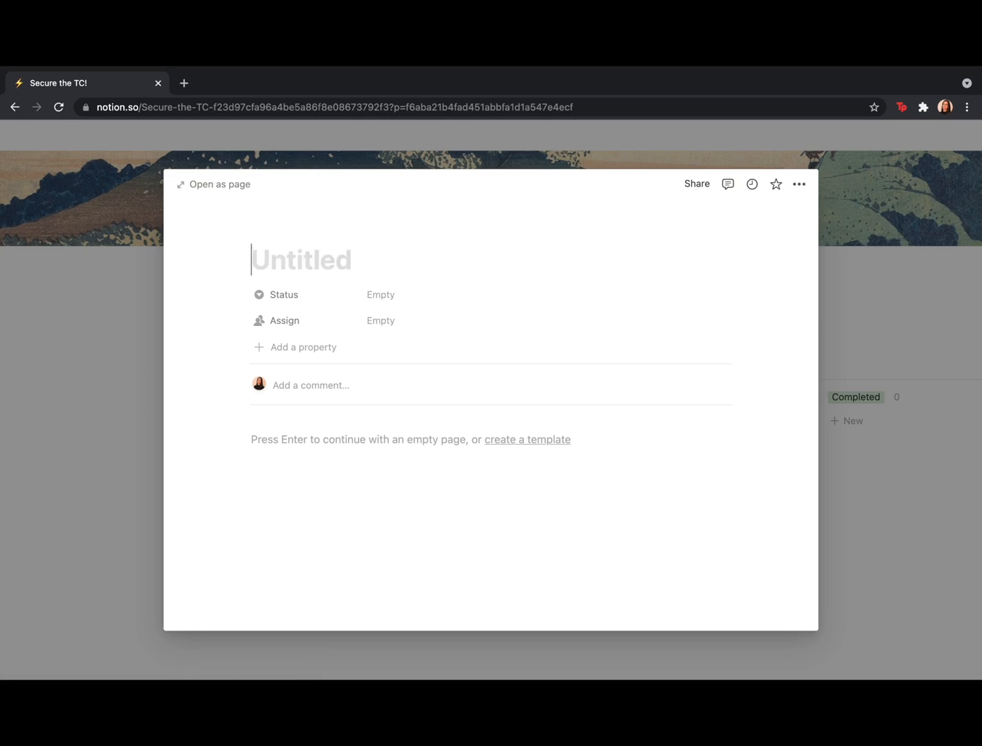
- Name the new board card Womble Bond Dickinson and open the block list in the body of the Clifford Chance card
text(Womble Bond)
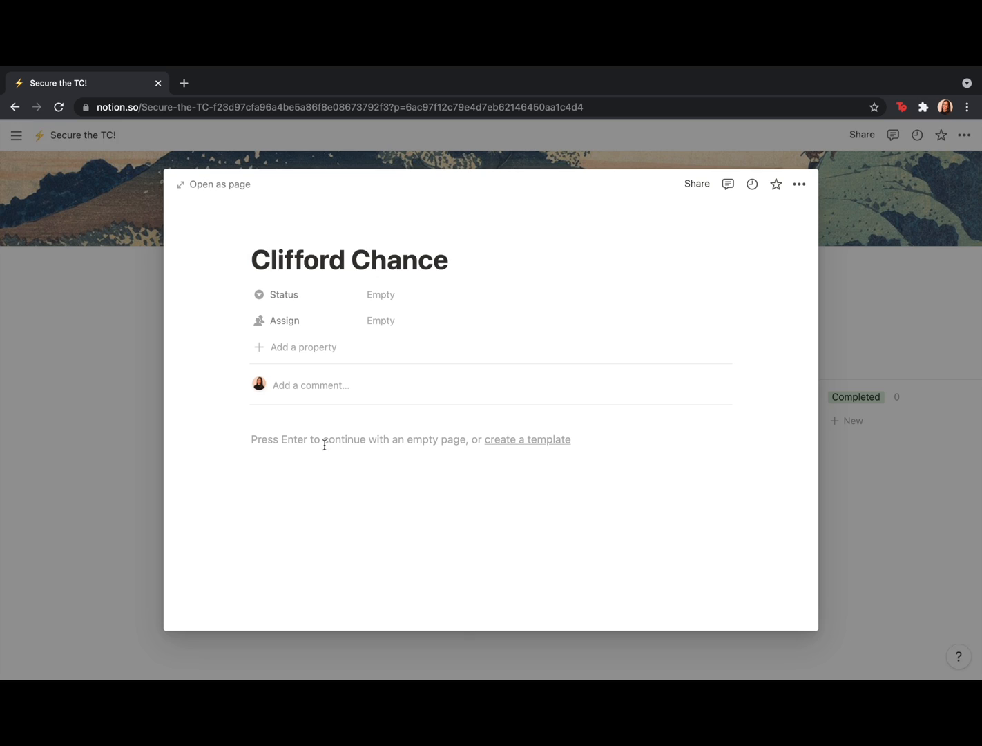
click(325, 445)
text(/)
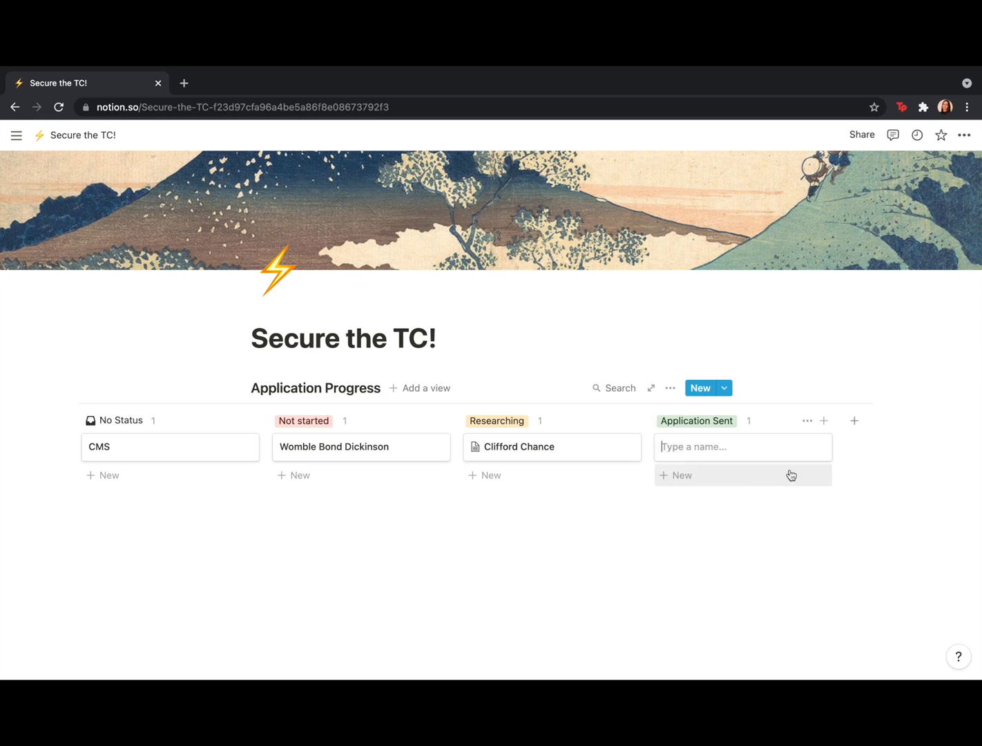
- Add the board groups Reply Received and Watson Glaser after Application Sent
click(853, 421)
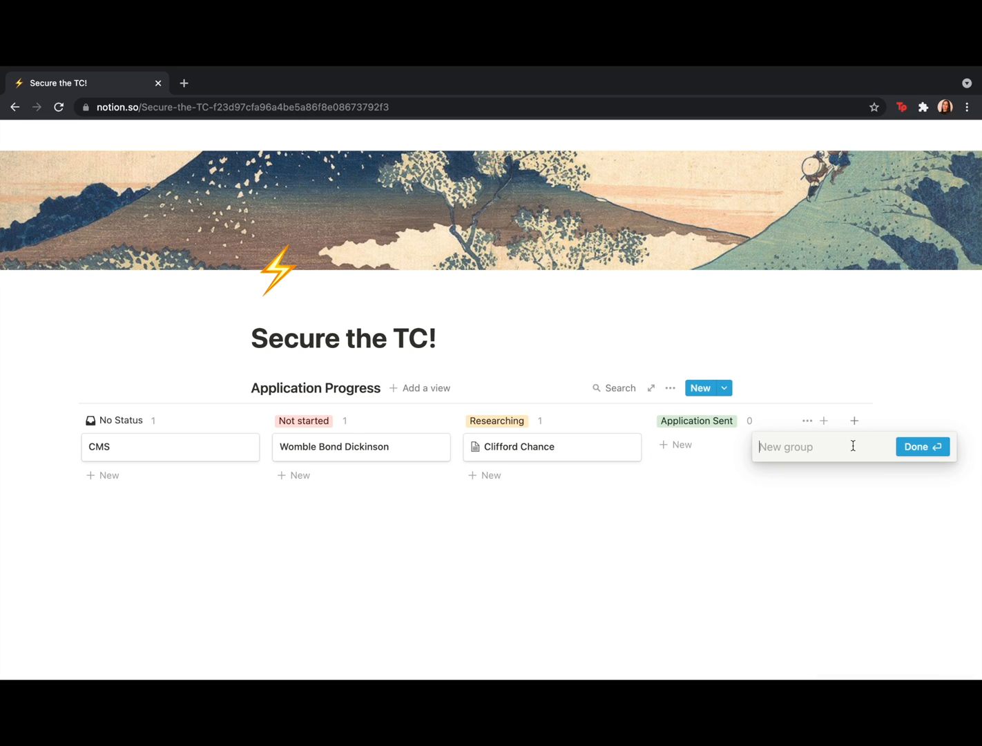
text(y Received)
key(Return)
text(Watson Glaser)
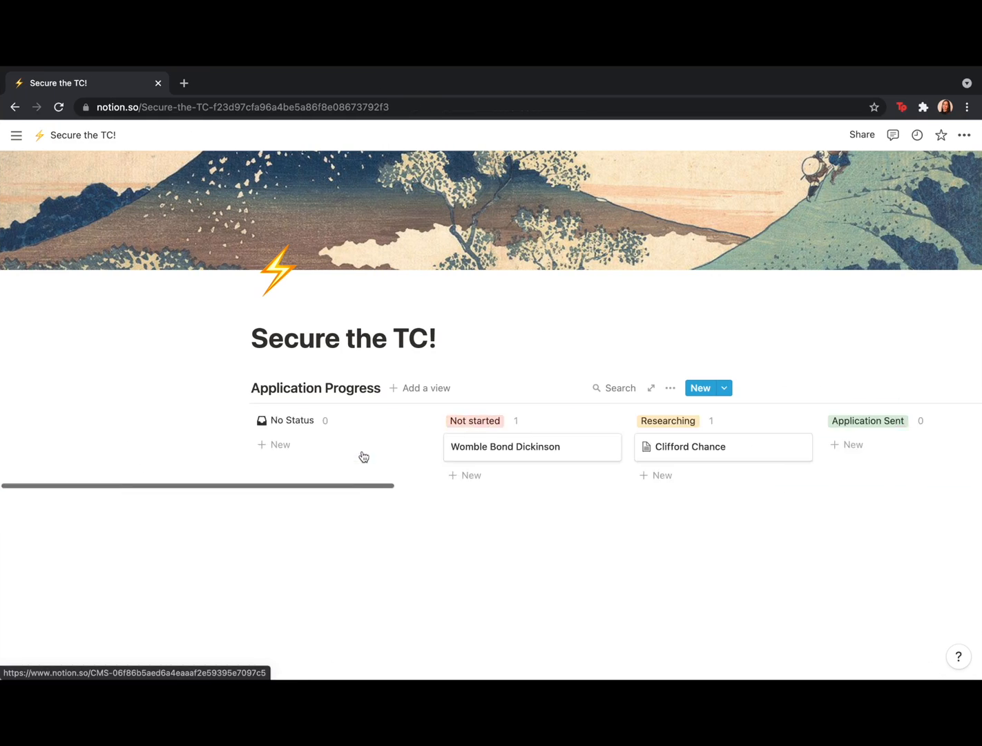
scroll(362, 455, right, 3)
text(/)
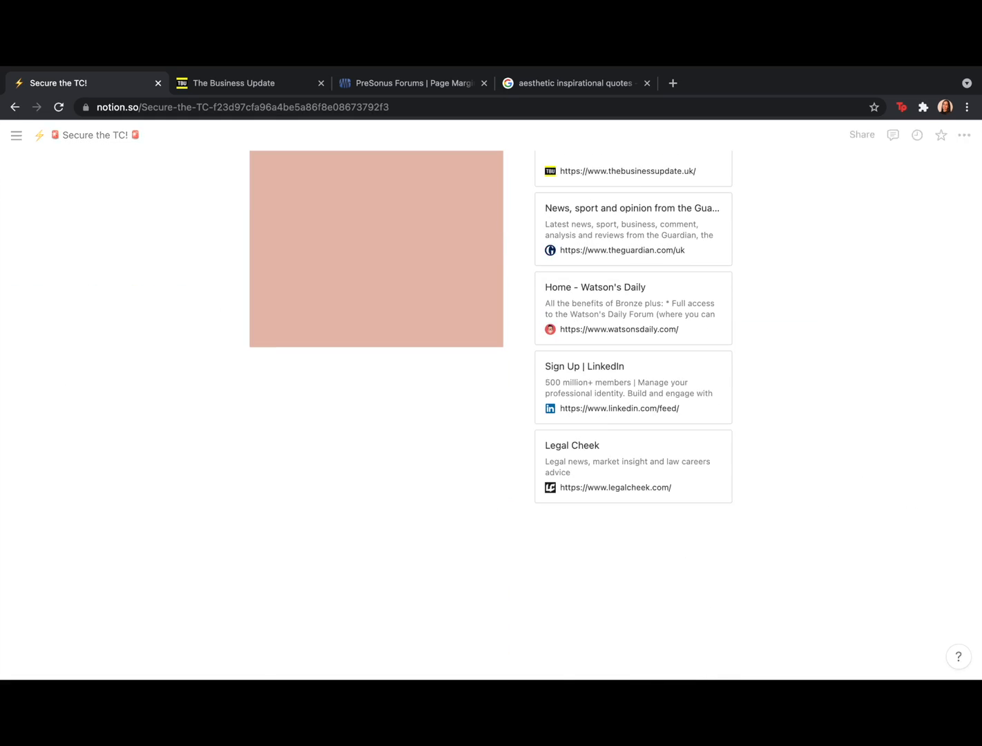
- Delete the pink image block below the Upcoming Deadlines table
scroll(243, 394, up, 7)
click(243, 391)
key(Delete)
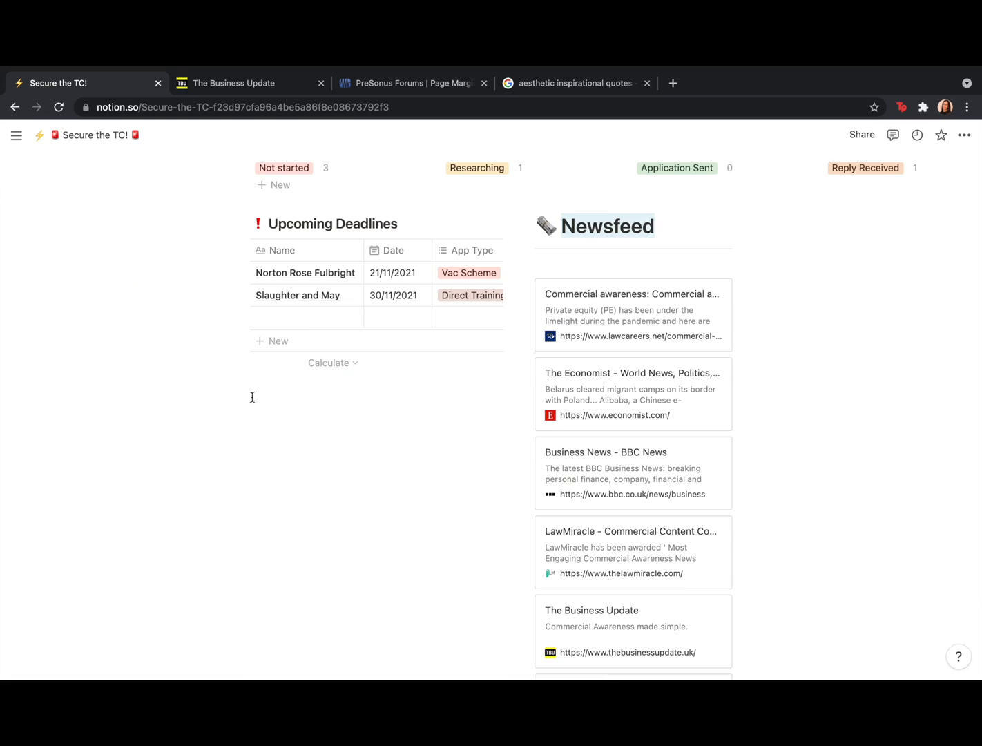
scroll(287, 426, down, 7)
scroll(265, 348, up, 6)
scroll(591, 509, down, 6)
scroll(592, 509, up, 12)
scroll(592, 515, down, 2)
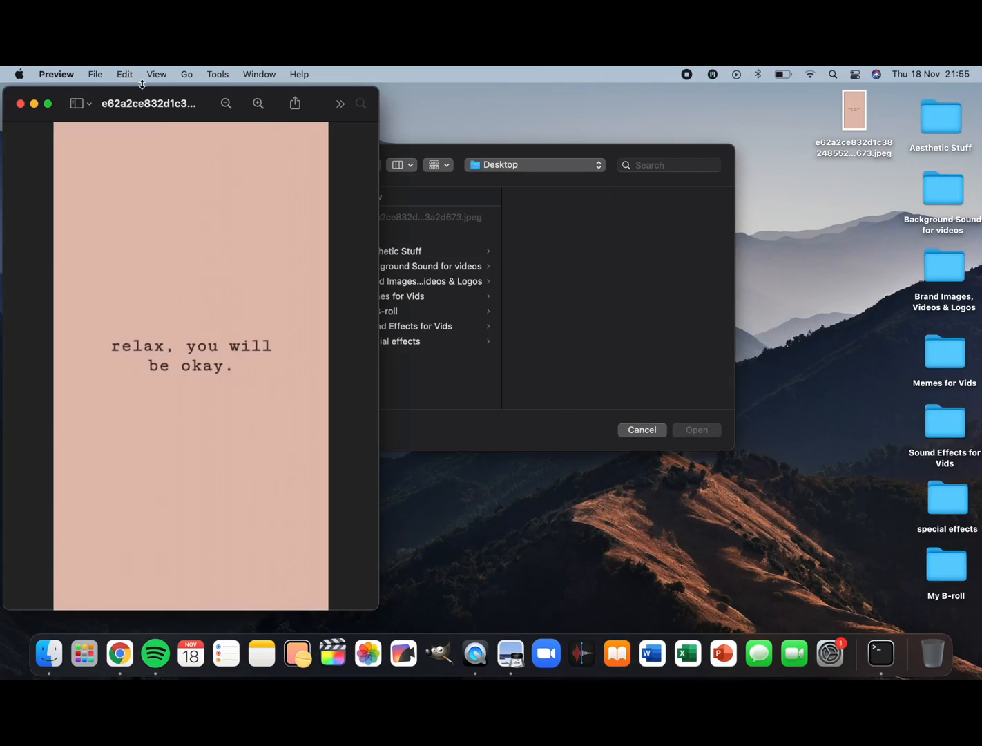
- Open the "relax, you will be okay." JPEG from the Desktop in Preview and bring up the image tools
click(186, 74)
click(230, 72)
click(94, 74)
click(69, 275)
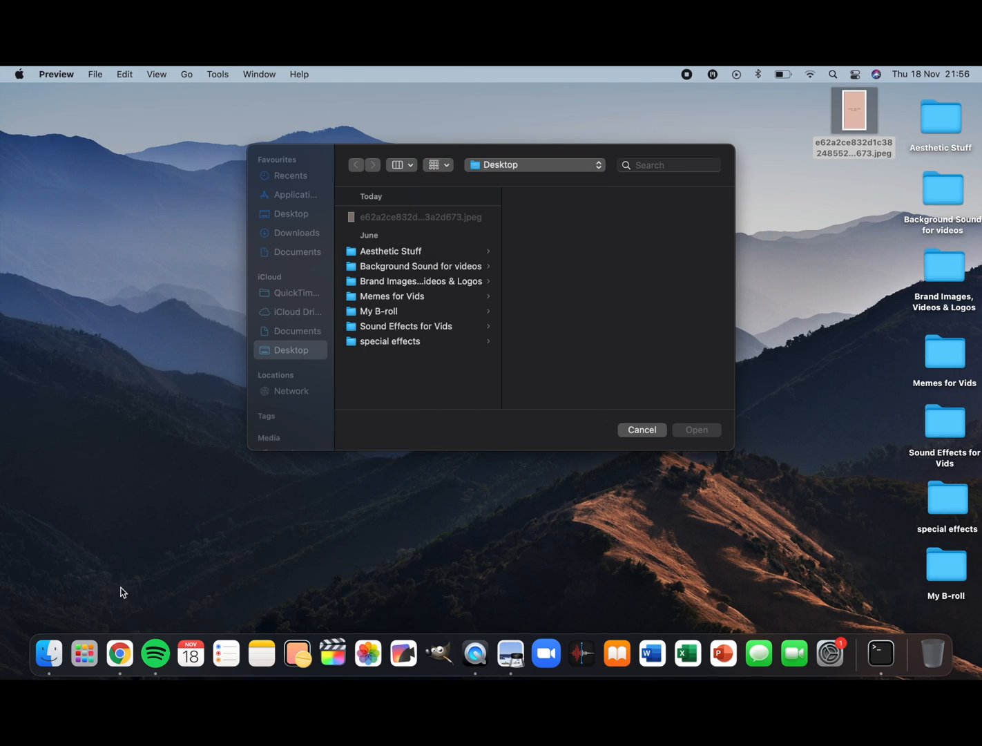
click(95, 74)
click(373, 218)
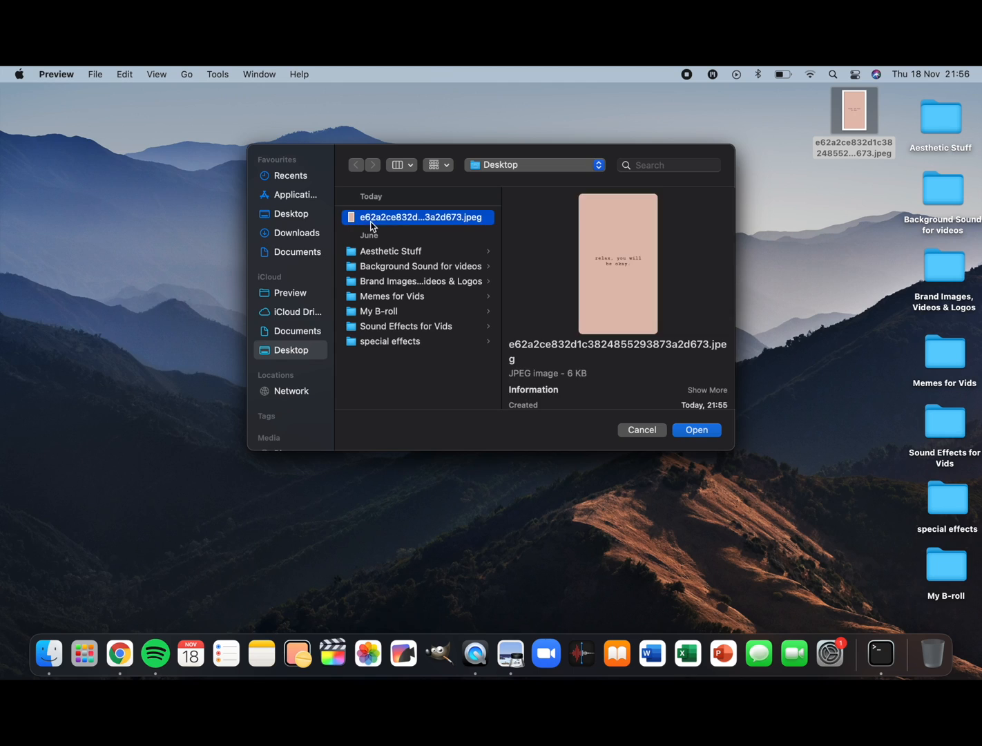
click(217, 73)
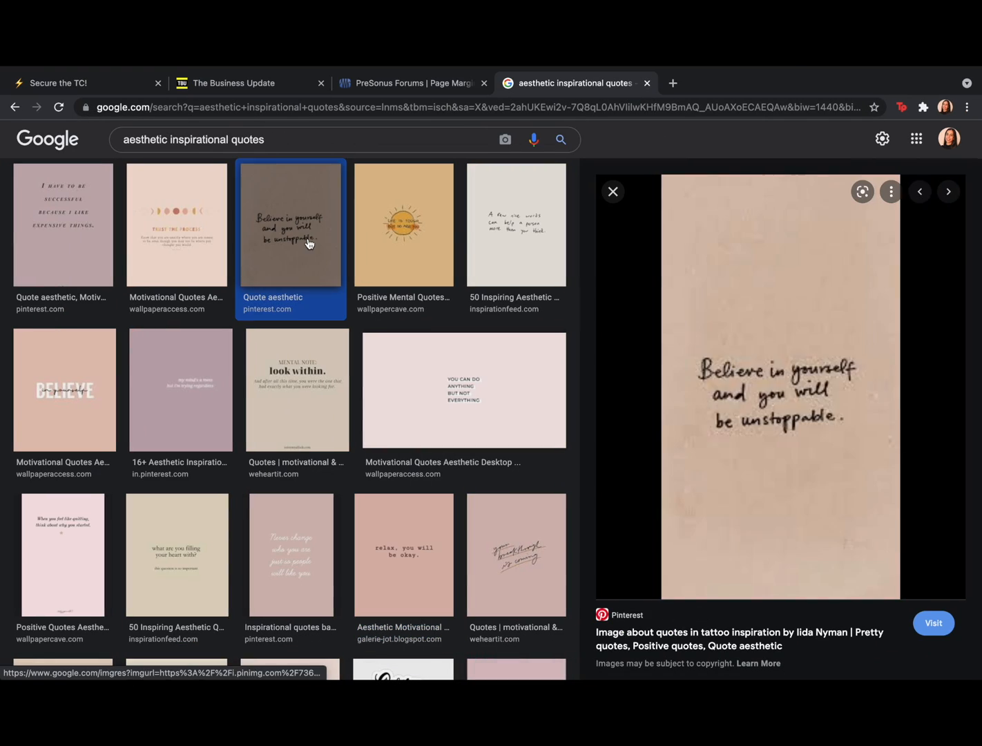
- Preview the "look within" quote image in the Google Images results
click(301, 377)
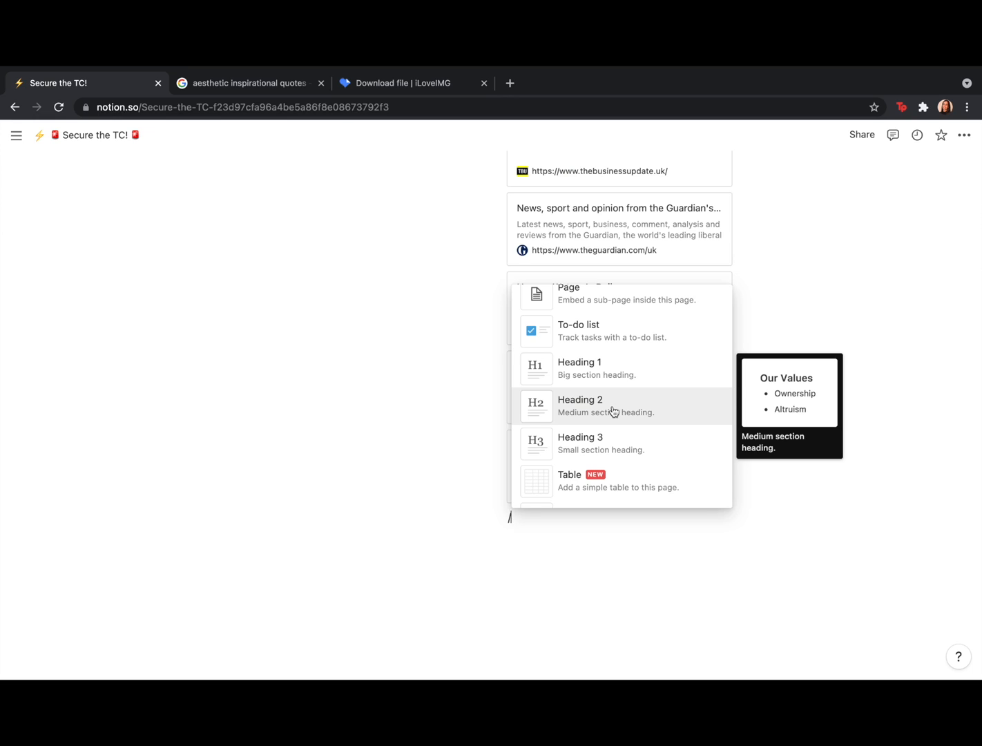
- Add a Heading 1 reading "Feedback Received" below the Legal Cheek bookmark
scroll(614, 412, down, 2)
scroll(601, 411, up, 3)
click(595, 441)
text(d)
scroll(596, 445, up, 9)
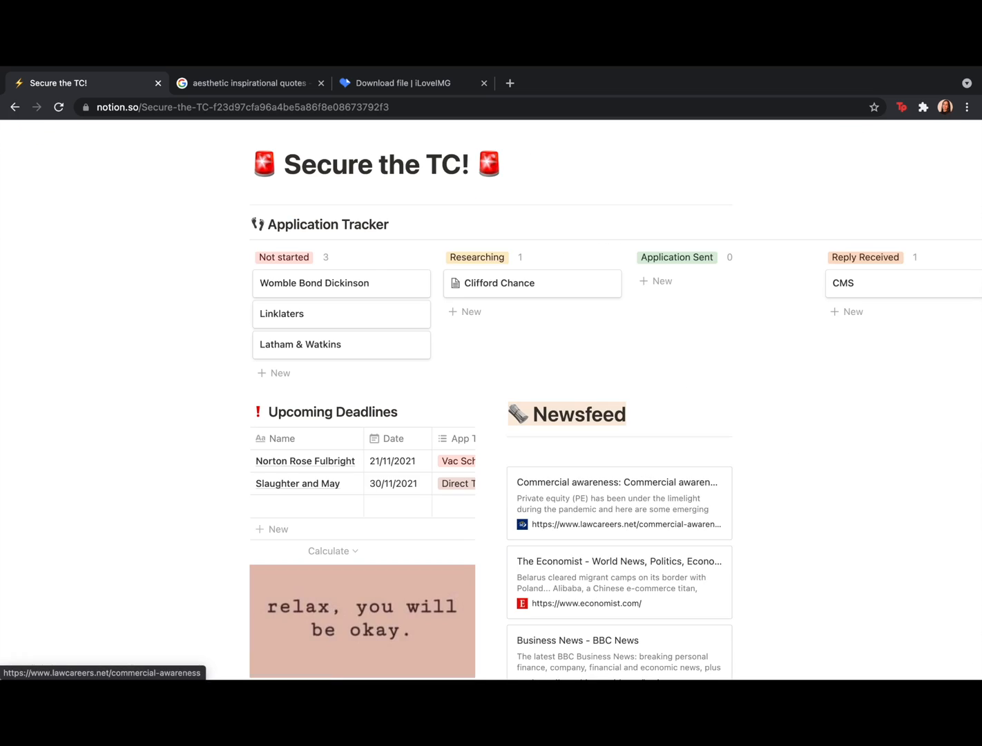
- Insert the speaking head emoji before the Feedback Received heading, finding it with the search term "speak"
scroll(533, 493, down, 10)
click(509, 501)
key(ctrl+super+space)
text(feedbac)
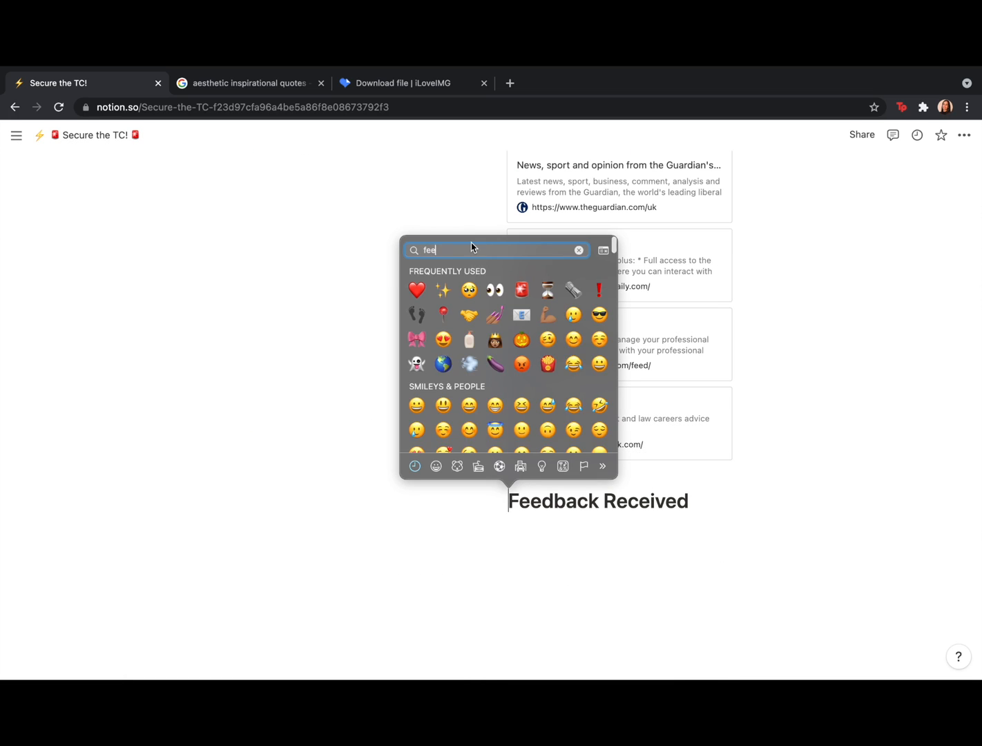
key(BackSpace)
key(BackSpace)
key(BackSpace)
key(BackSpace)
key(BackSpace)
key(BackSpace)
key(BackSpace)
text(speak)
click(444, 278)
- Apply a light orange background to the whole Feedback Received heading
drag(719, 492, 509, 502)
click(781, 466)
click(773, 539)
- Add a to-do list under Feedback Received: Commercial Awareness, Confidence, Initiative, Enthusiasm, and "(of course develop on the above more)"
click(545, 535)
scroll(546, 535, up, 2)
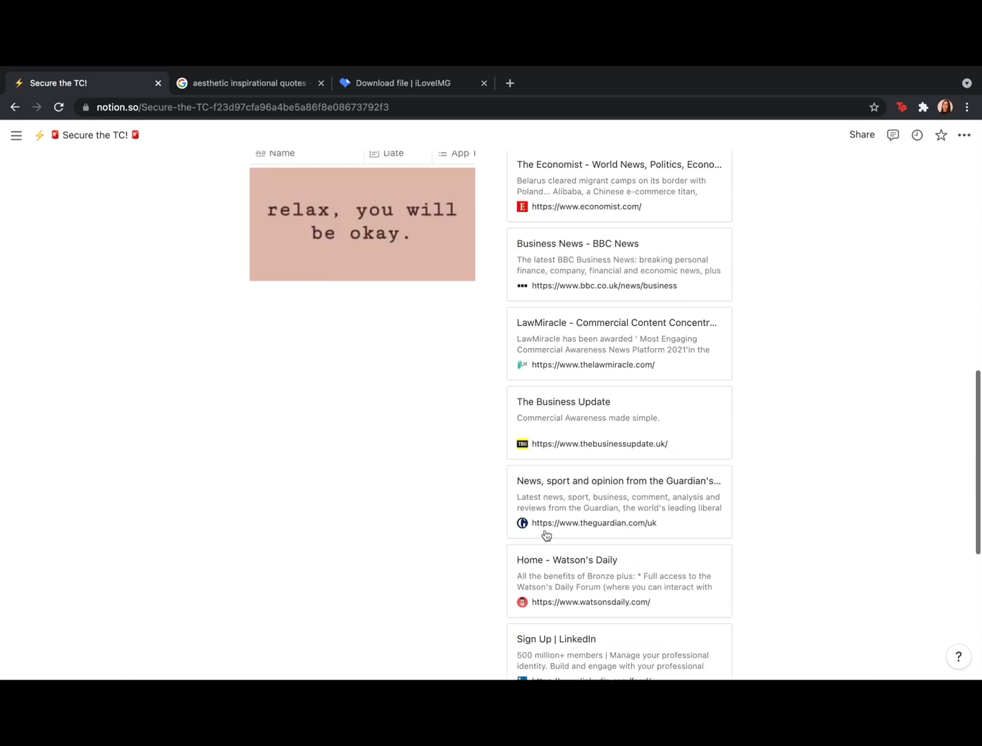
scroll(546, 536, down, 3)
text(/)
click(580, 373)
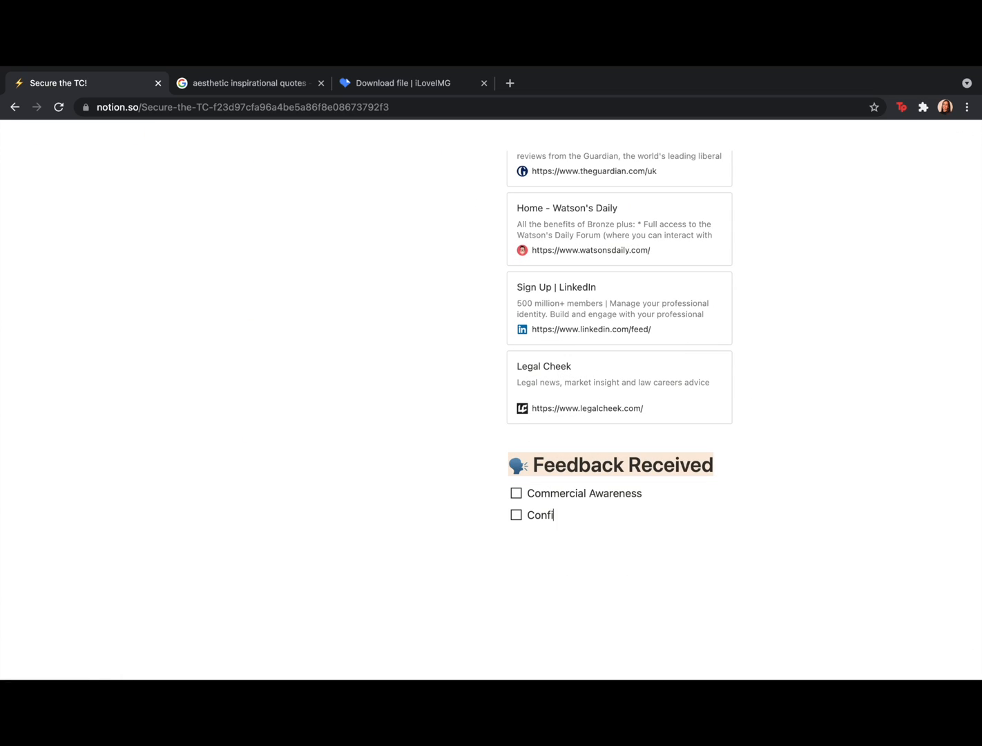
text(Initiative)
key(Return)
text(Enthusiasm)
key(Return)
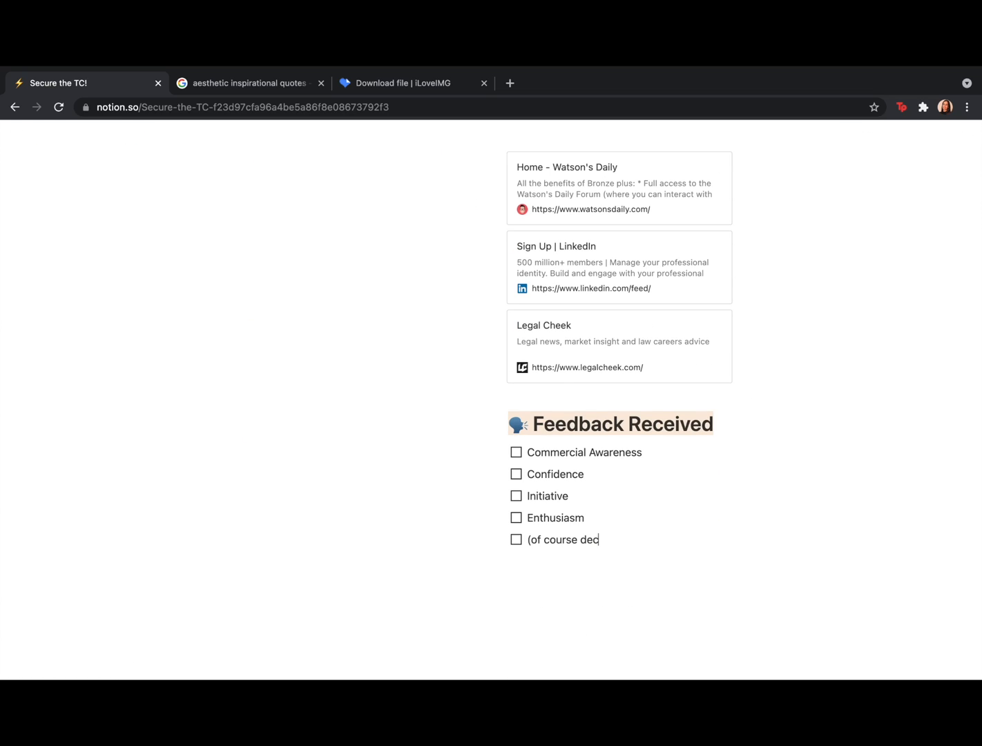
text(more))
- Add a heading with the handshake emoji and the text "Remember" below the feedback checklist, and give it a light orange background
scroll(532, 336, down, 3)
click(605, 456)
text(/)
key(Down)
key(Return)
key(ctrl+super+space)
click(555, 311)
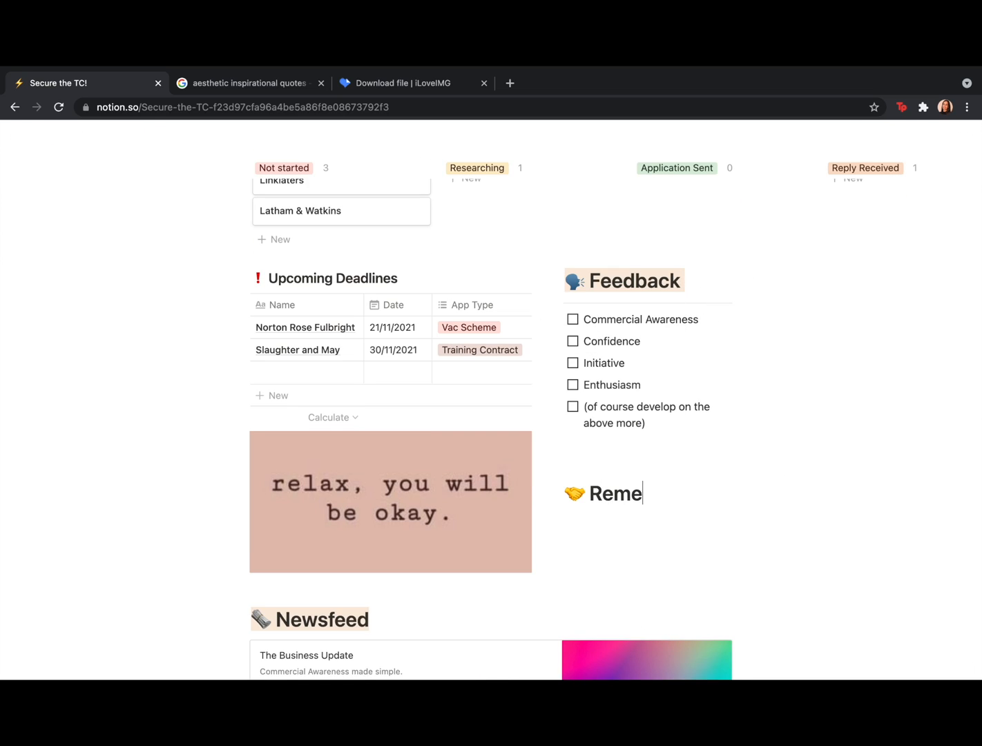
click(729, 437)
click(788, 314)
- Add a to-do list under Remember with the items "Spelling & Grammer", "The Firm's Name!" and "Cover Letter Do's & Dont's"
click(608, 500)
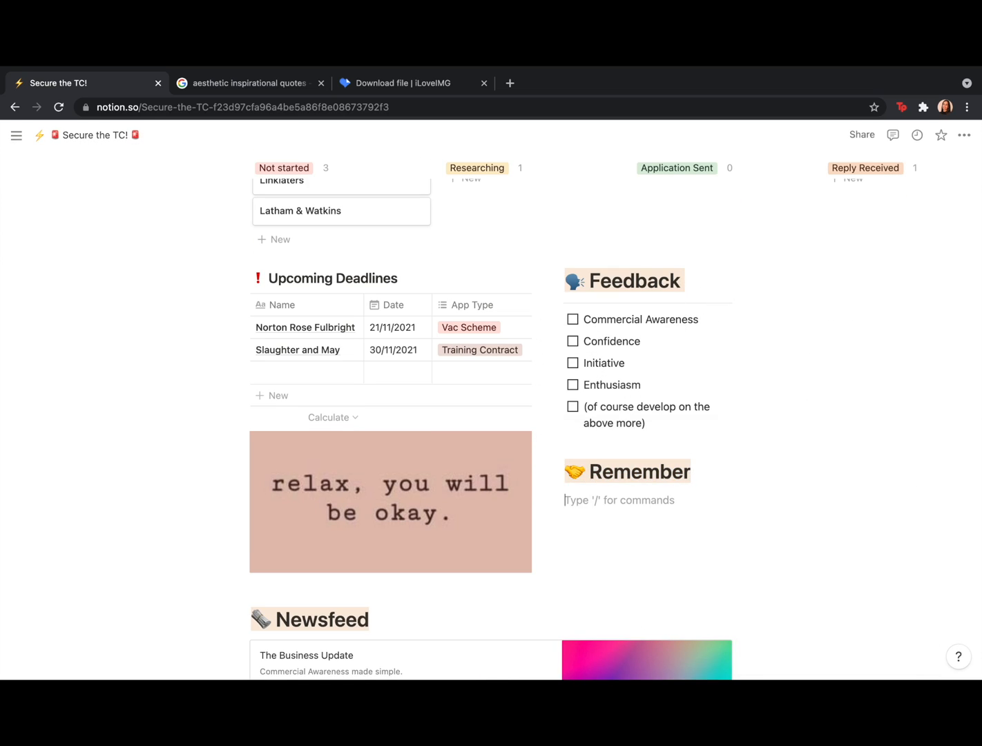
text(/)
scroll(659, 399, down, 3)
scroll(660, 398, up, 2)
scroll(659, 399, down, 3)
text(todo)
key(Return)
text(Spelli)
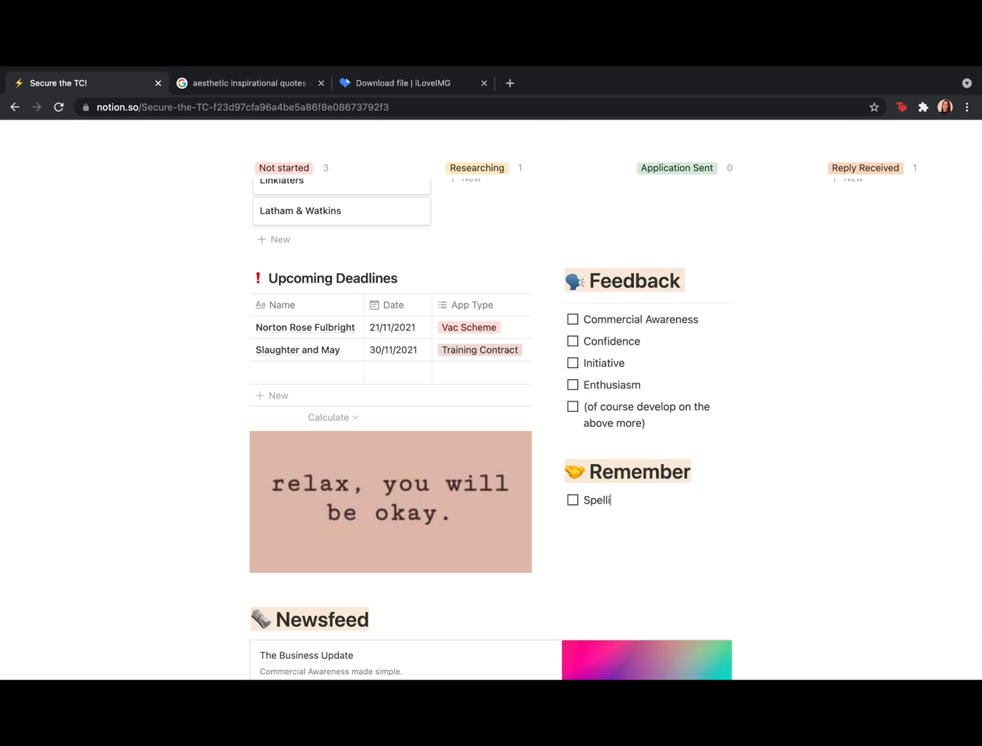
text(C)
scroll(490, 399, up, 1)
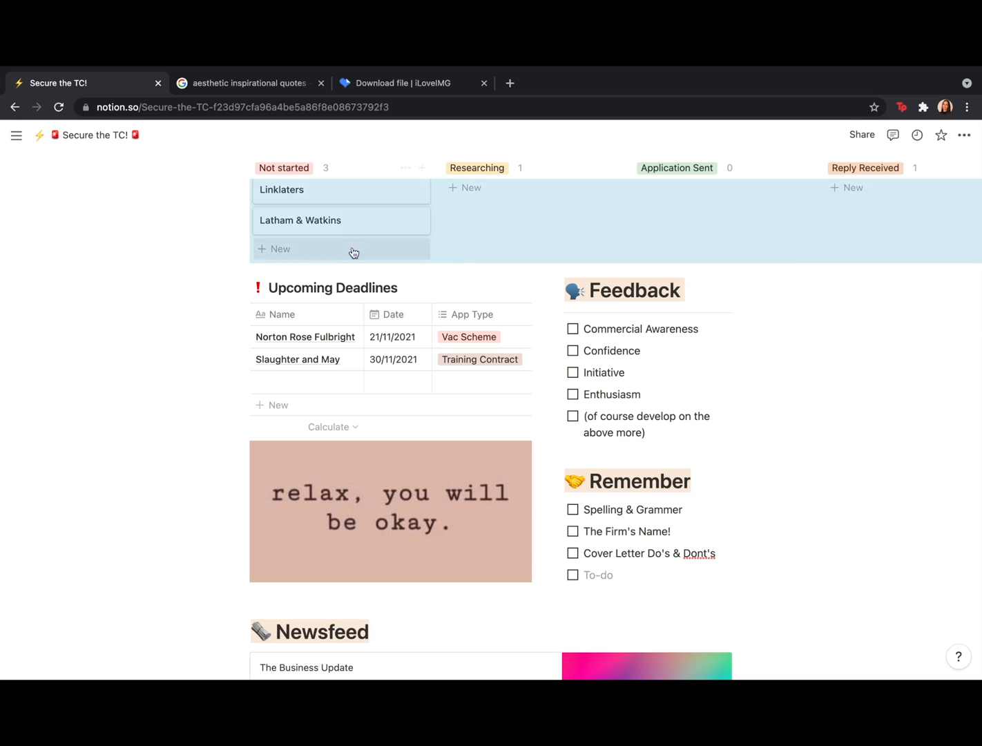
- Add a heading reading "The Application Stage" between the status board and the Upcoming Deadlines table
click(223, 288)
click(324, 347)
drag(241, 470, 253, 265)
text(/)
scroll(332, 408, down, 5)
key(BackSpace)
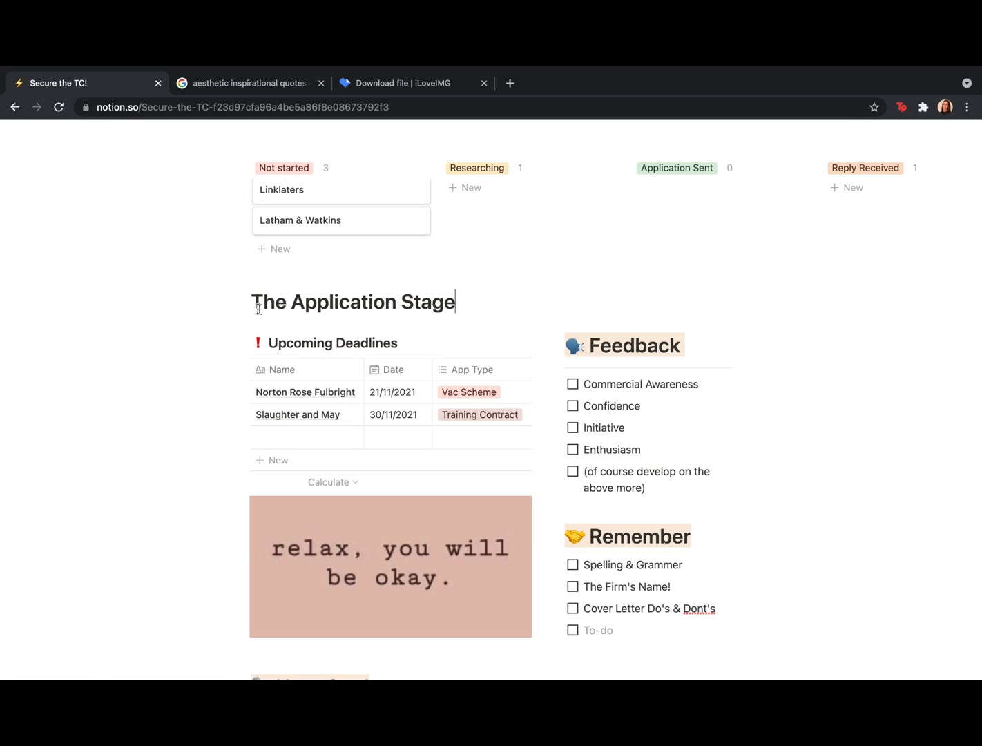
- Put a memo emoji before "The Application Stage" and give the heading a light orange background
key(super+Left)
key(ctrl+super+space)
text(first)
key(BackSpace)
key(BackSpace)
key(BackSpace)
key(BackSpace)
key(BackSpace)
text(applic)
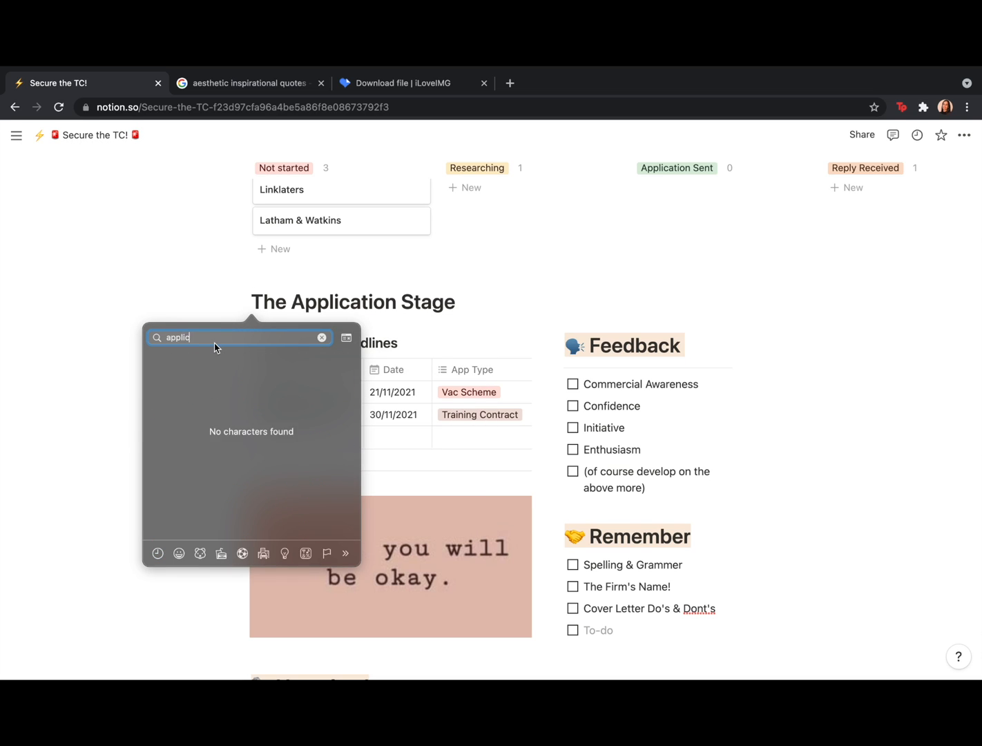
click(342, 363)
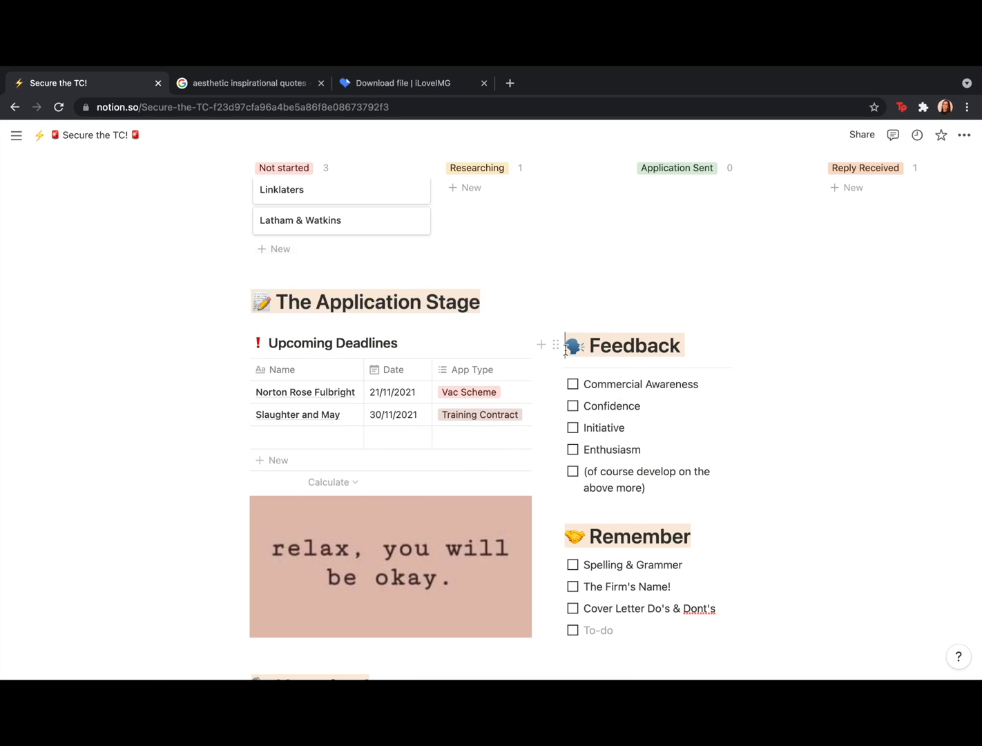
- Move the Feedback heading and its checklist out of the side column to below the quote image
click(555, 344)
click(571, 328)
drag(746, 495, 725, 440)
scroll(592, 274, down, 2)
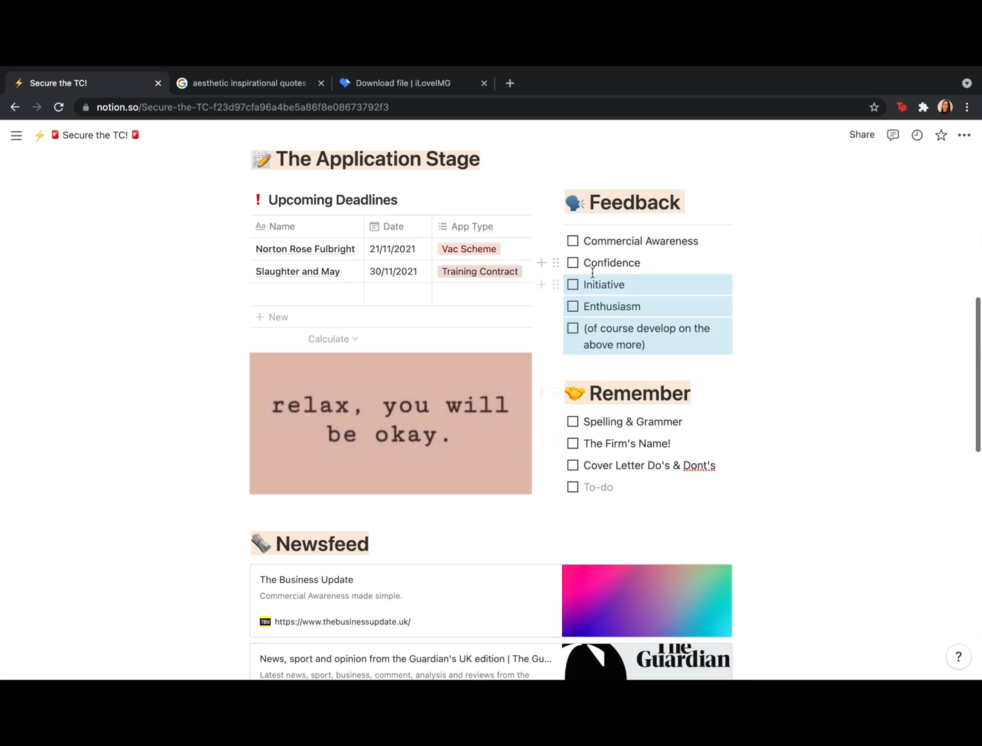
drag(556, 202, 444, 508)
drag(749, 198, 718, 305)
drag(556, 207, 332, 560)
- Add a "Researching Firms" heading below the newsfeed bookmarks and insert a glasses emoji in front of it
scroll(373, 484, down, 3)
click(397, 358)
key(Return)
text(/)
click(353, 582)
click(333, 355)
text(/)
key(BackSpace)
scroll(192, 442, up, 6)
drag(692, 455, 819, 444)
click(590, 415)
click(560, 509)
scroll(502, 426, down, 3)
text(\)
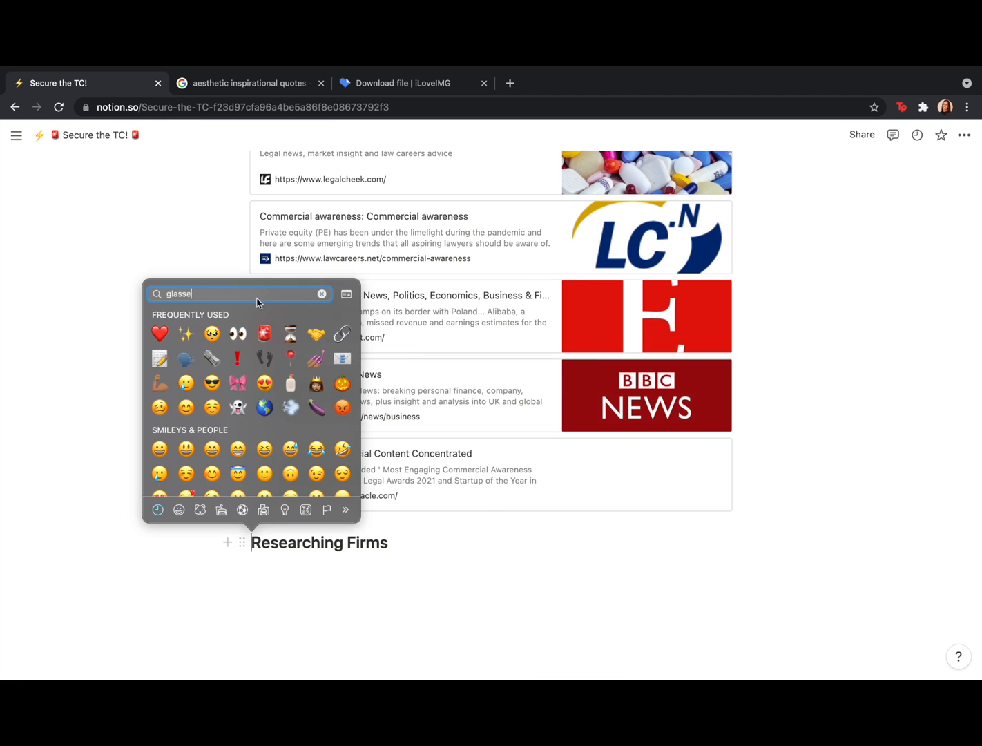
key(Return)
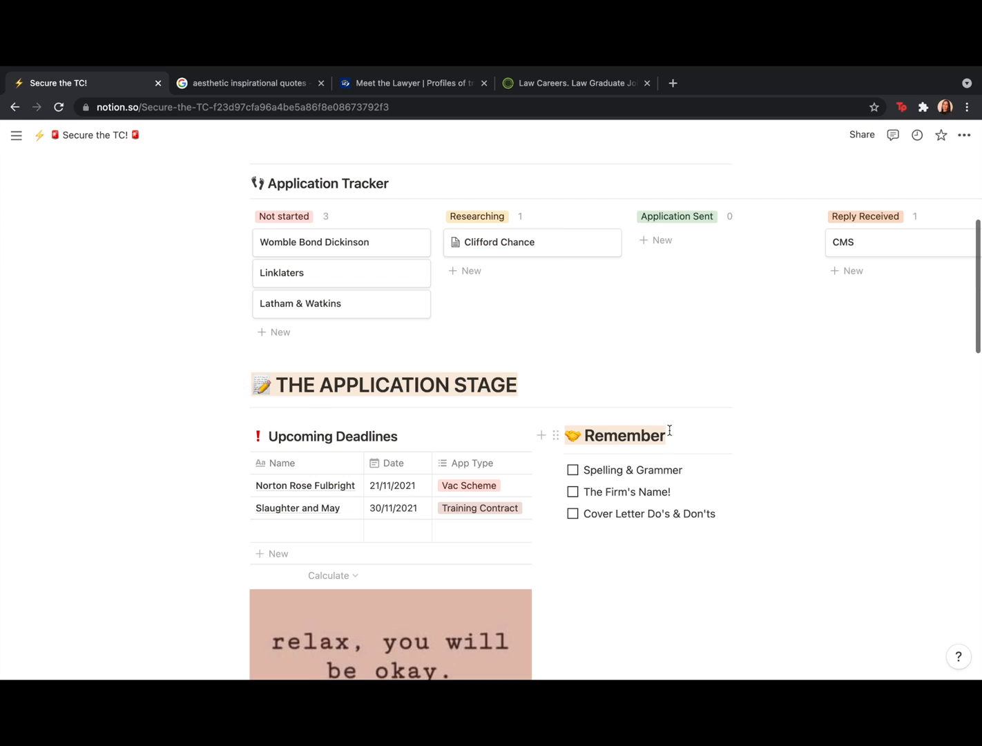
- Move the Feedback Received section under the Remember checklist and shorten its heading to "Feedback"
scroll(172, 356, up, 3)
scroll(210, 367, down, 5)
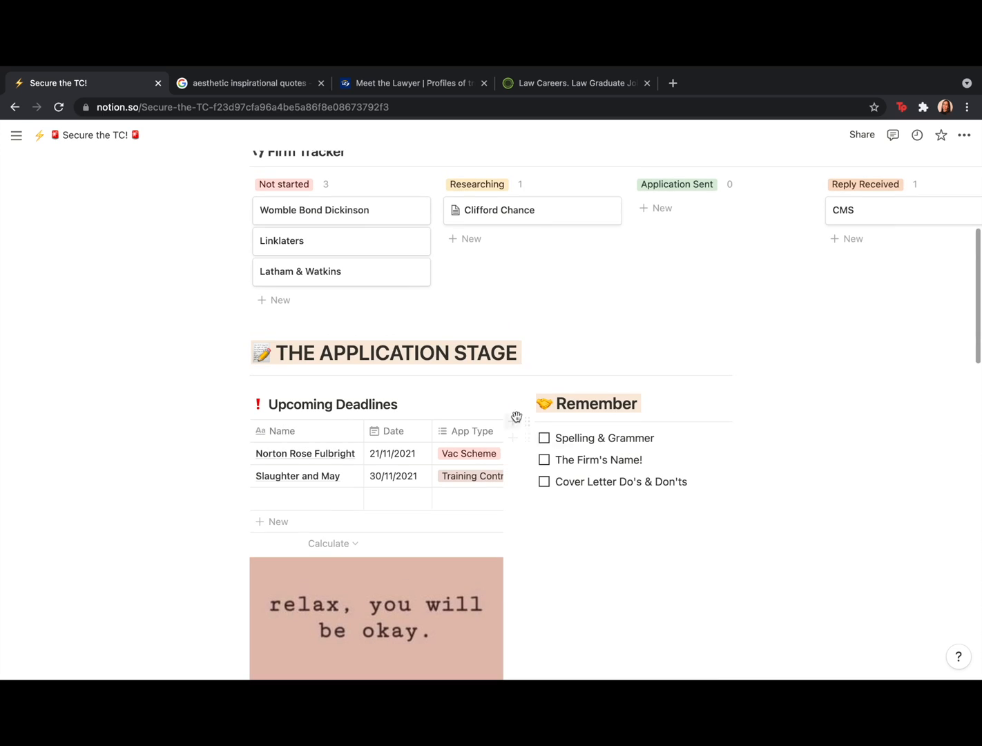
scroll(529, 612, down, 4)
drag(239, 495, 586, 273)
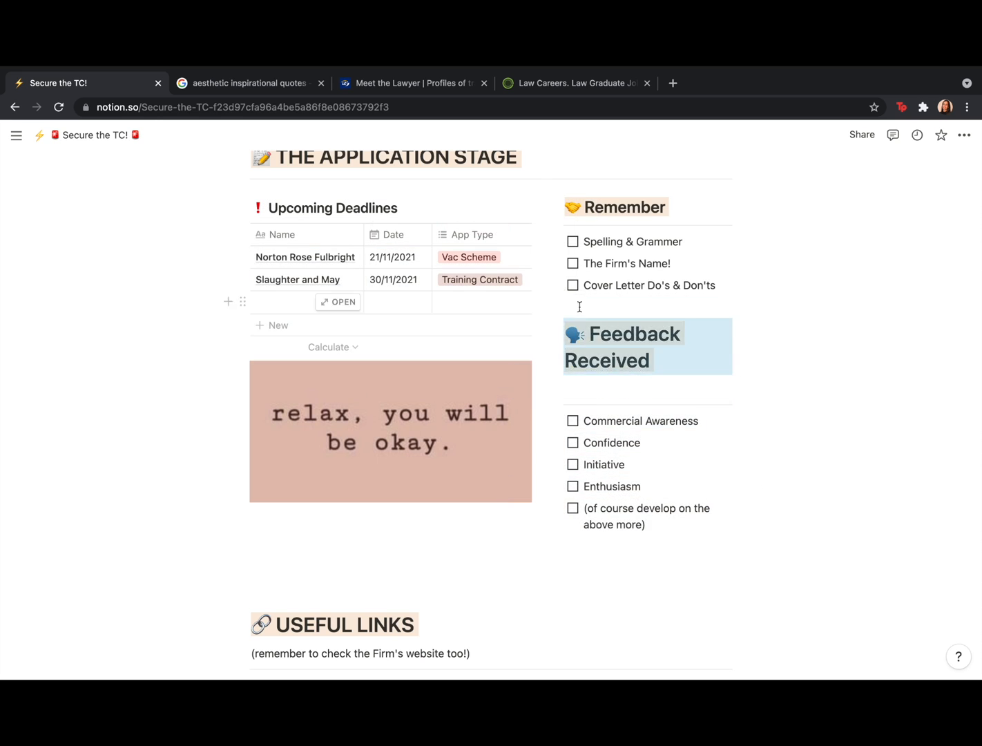
double_click(608, 361)
key(BackSpace)
- Move the divider and feedback checklist directly under the Feedback heading and delete the blank lines after the list
drag(551, 387, 608, 517)
drag(557, 394, 558, 362)
scroll(964, 377, up, 2)
scroll(964, 377, down, 3)
click(642, 467)
key(BackSpace)
key(BackSpace)
key(BackSpace)
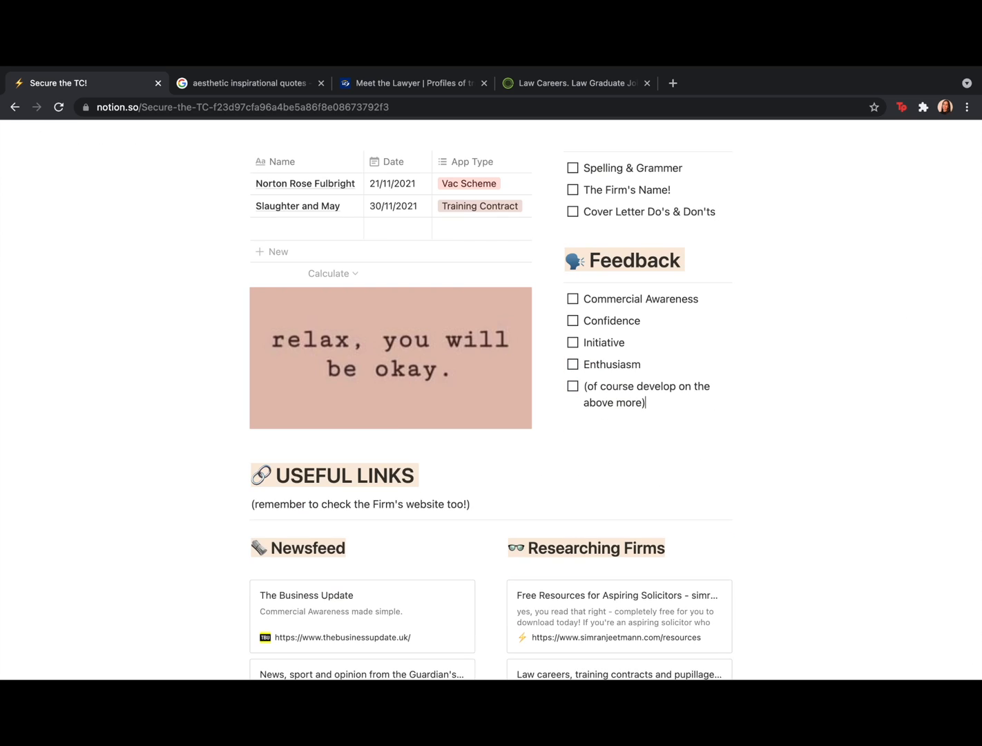
- Undo the last layout changes to the feedback section
scroll(685, 430, up, 2)
scroll(686, 429, down, 1)
key(super+z)
key(super+z)
key(super+z)
key(super+z)
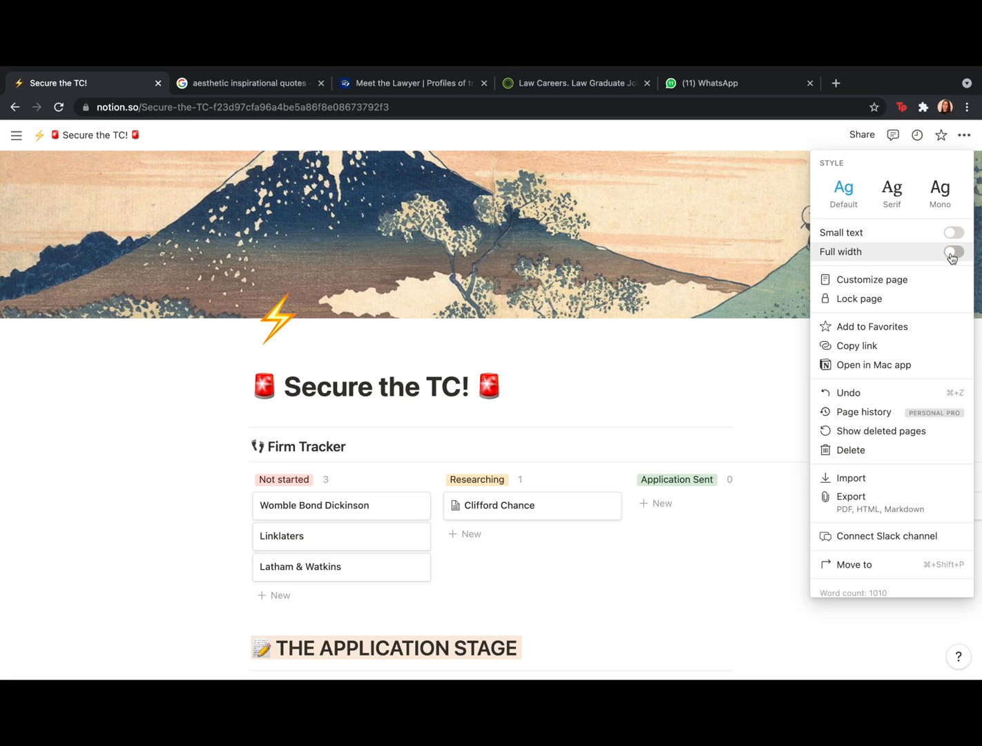
- Switch the page to full width and narrow the column holding the deadlines table and quote image
click(952, 252)
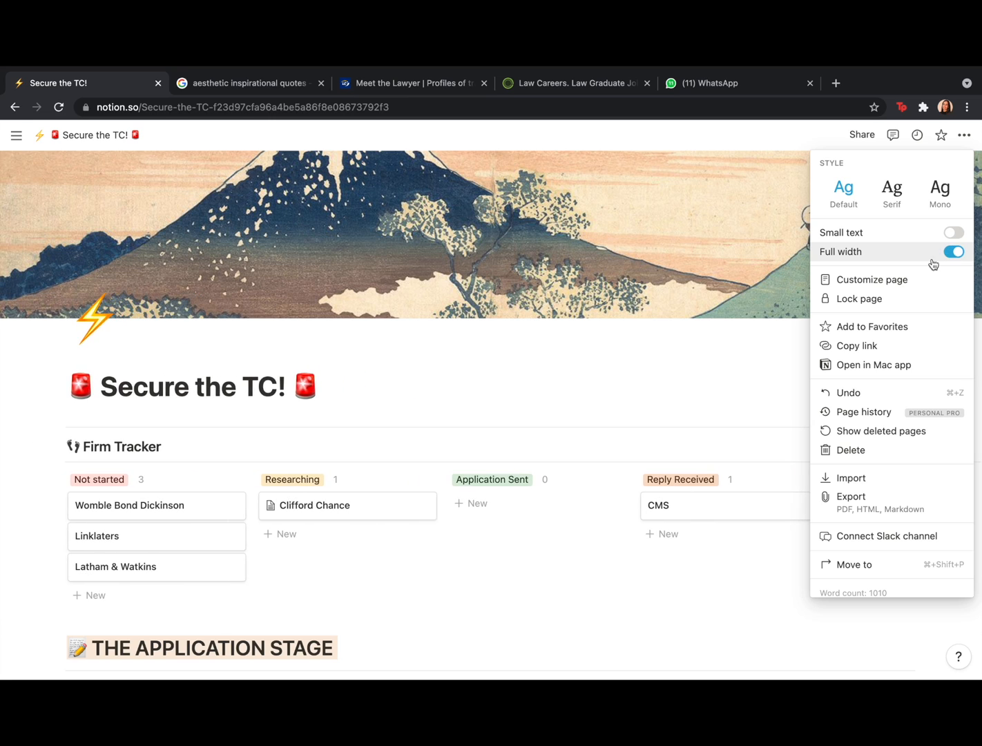
click(695, 354)
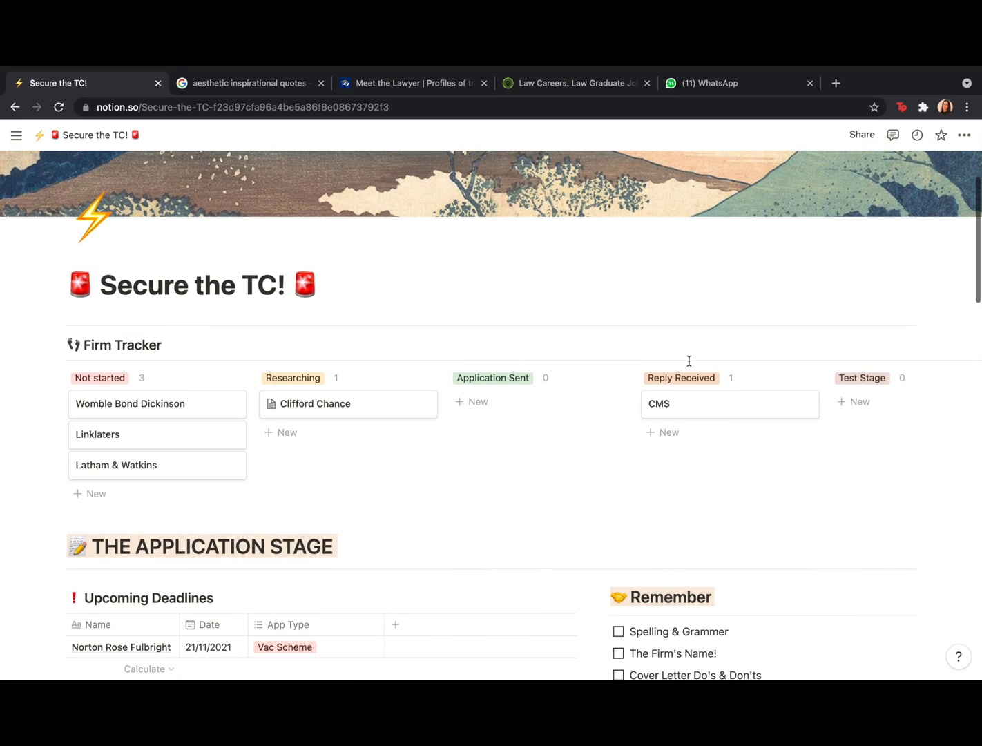
scroll(564, 513, down, 3)
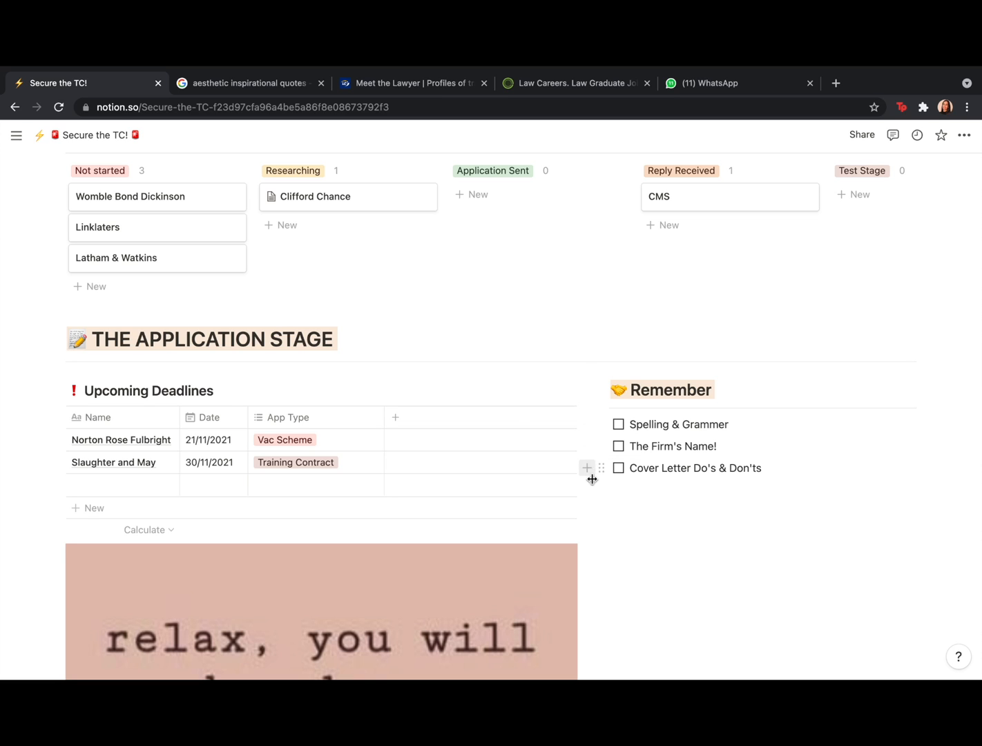
drag(594, 499, 445, 502)
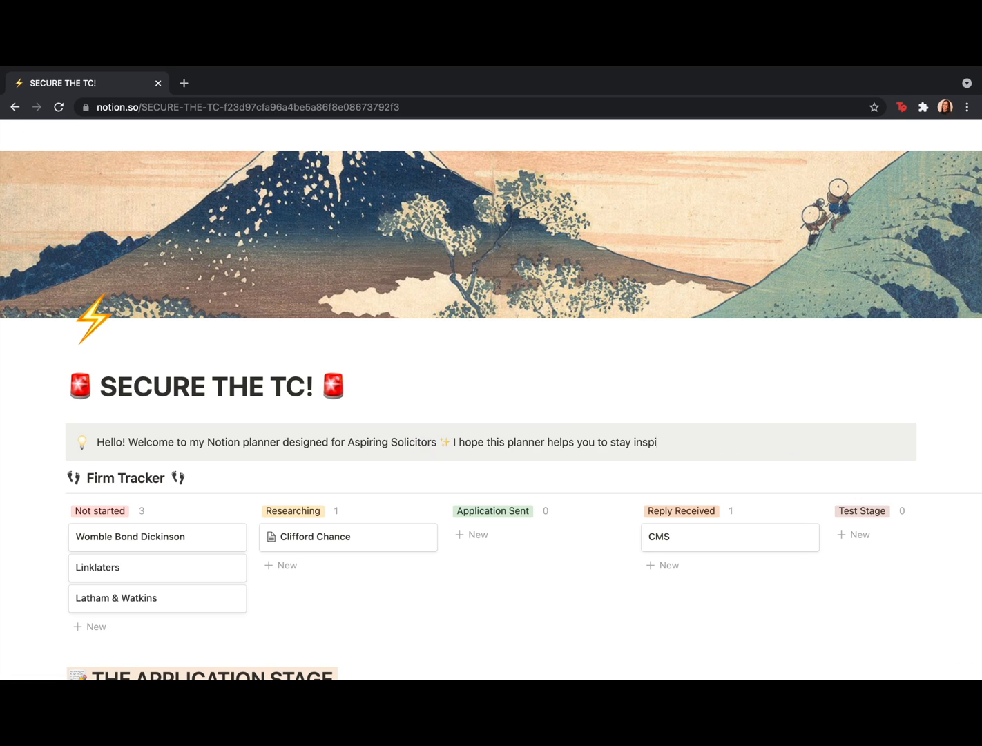
- Continue the welcome callout with "like to support my content, please feel free to check out my socials"
text(like to support my content,)
text( please feel free to check out my socials.)
key(ctrl+super+space)
key(Escape)
- Try adding the Instagram profile URL to the callout as a bookmark, and delete that bookmark
text(https://www.instagram.com/simranjeetkmann/)
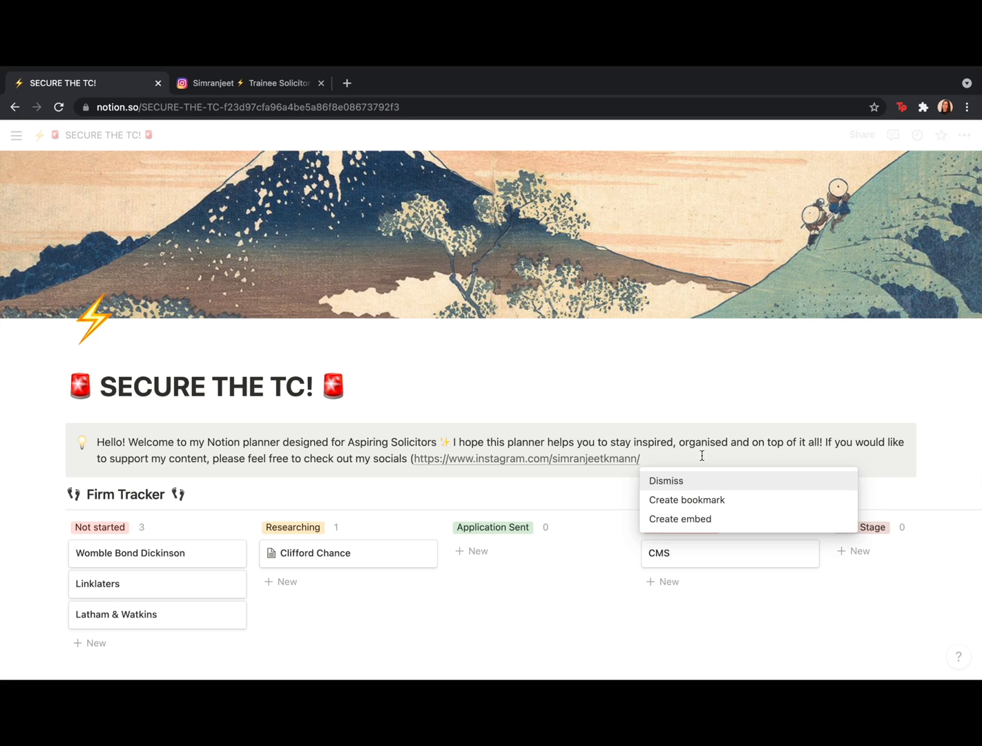
click(701, 519)
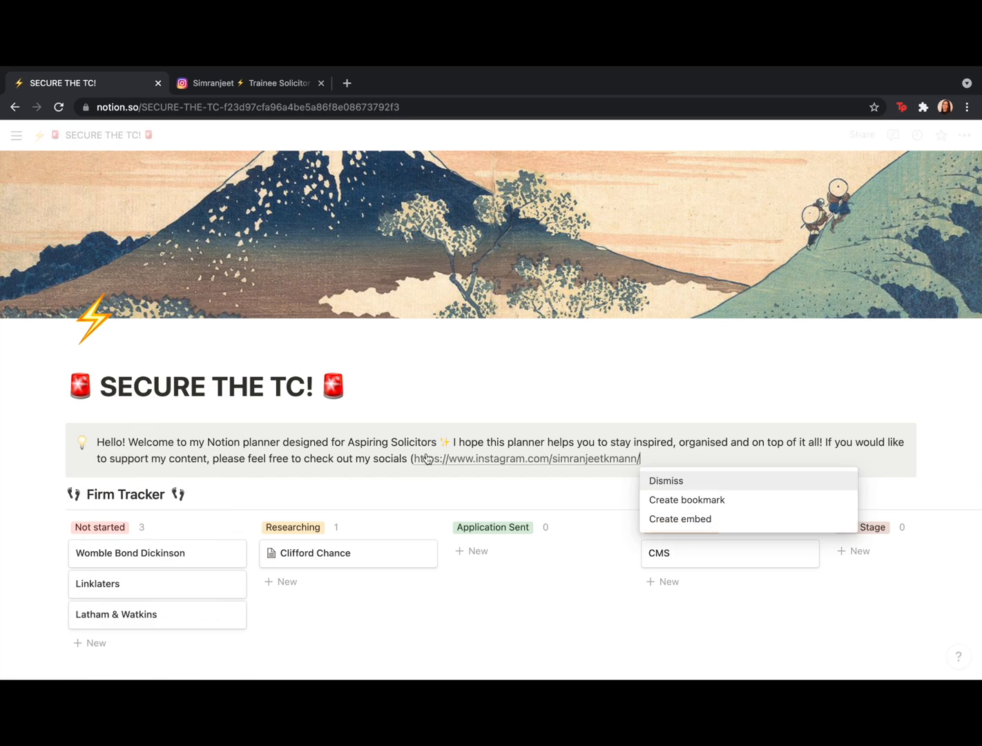
click(687, 500)
click(59, 493)
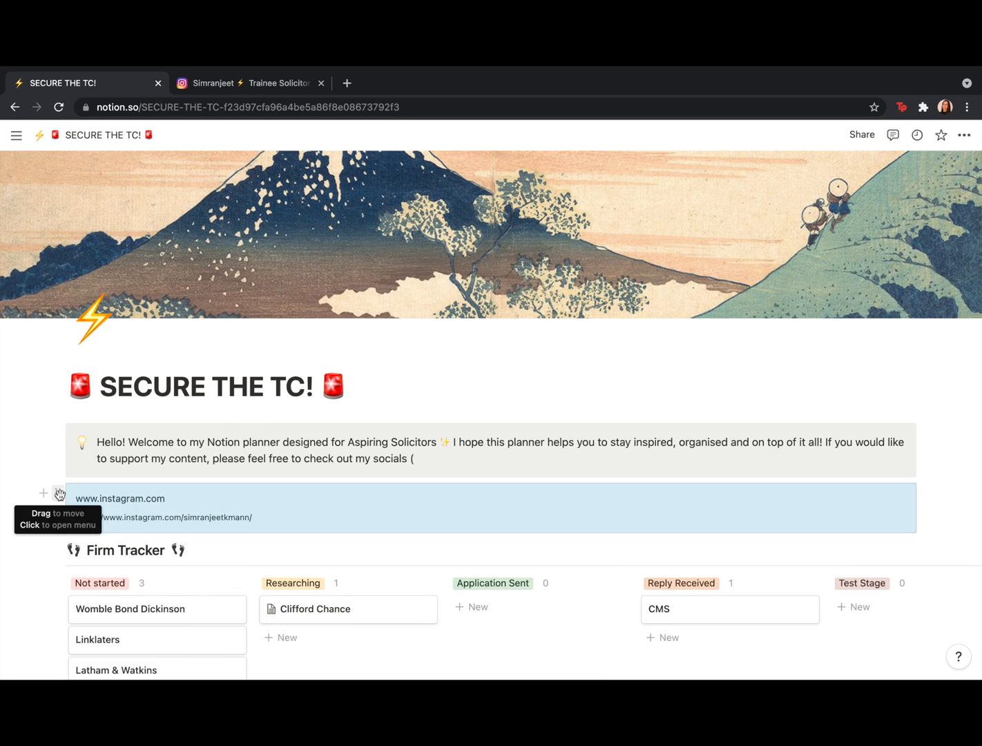
click(104, 380)
key(BackSpace)
key(BackSpace)
- Add the word "Instagram" to the end of the callout text and link it to the Instagram profile
text(( instagram)
key(shift+alt+Left)
key(super+k)
key(super+v)
key(Return)
- Finish the callout with linked "YouTube" and "Website" mentions and "Thank you" plus a red heart, and give it a yellow background
text(, yo)
text(utube)
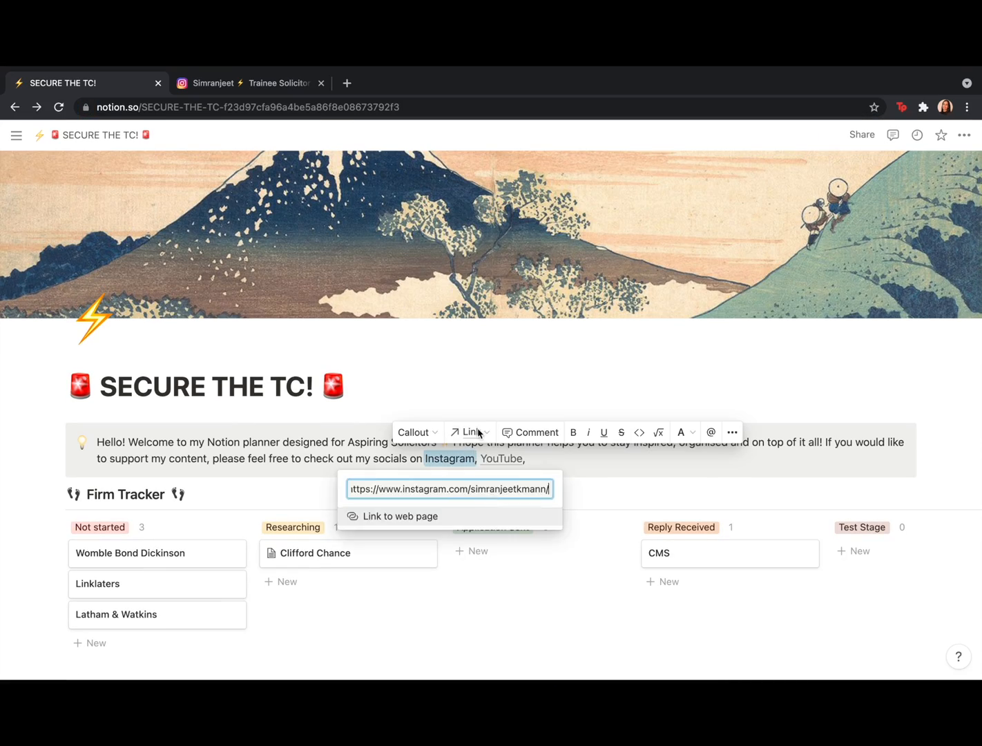
text(an)
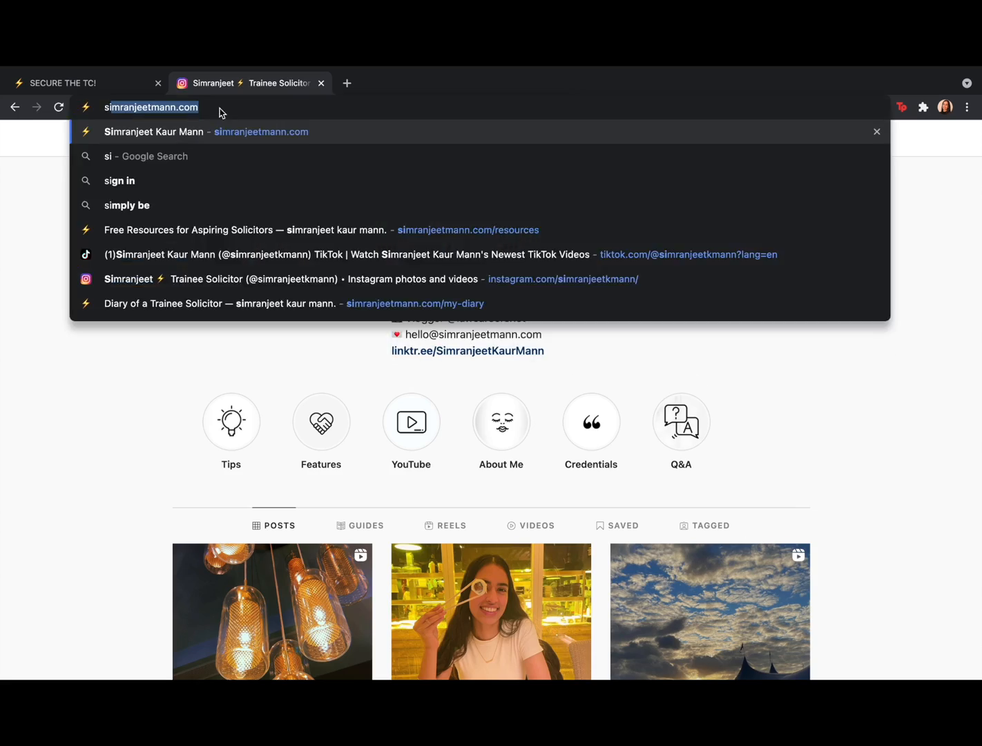
text(. Thank you)
key(ctrl+super+space)
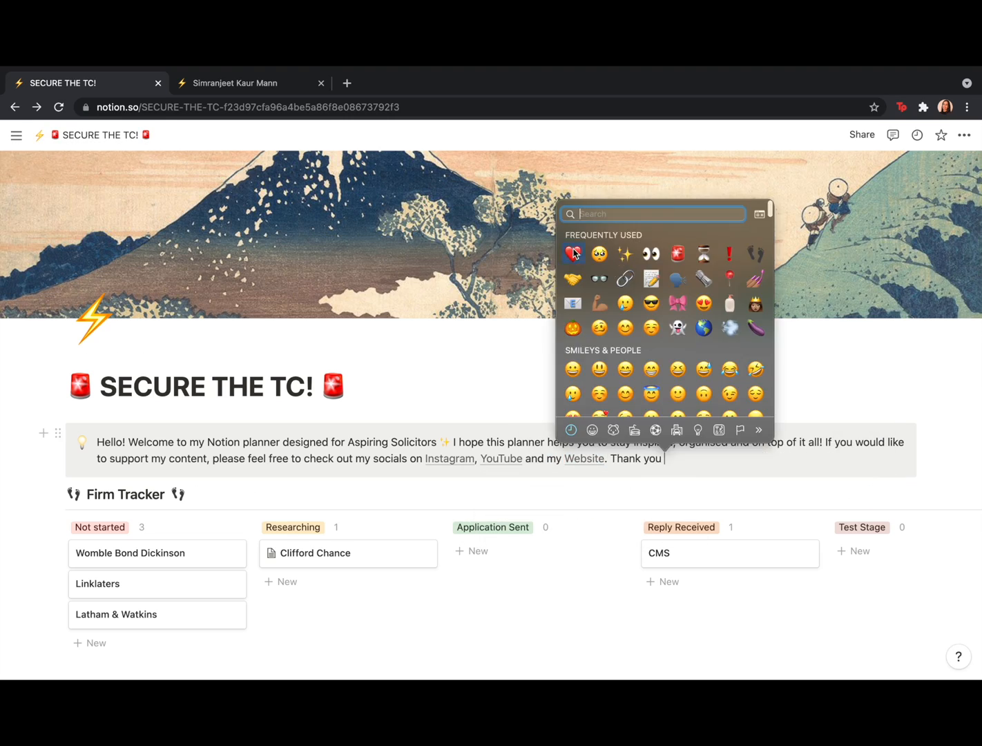
click(573, 253)
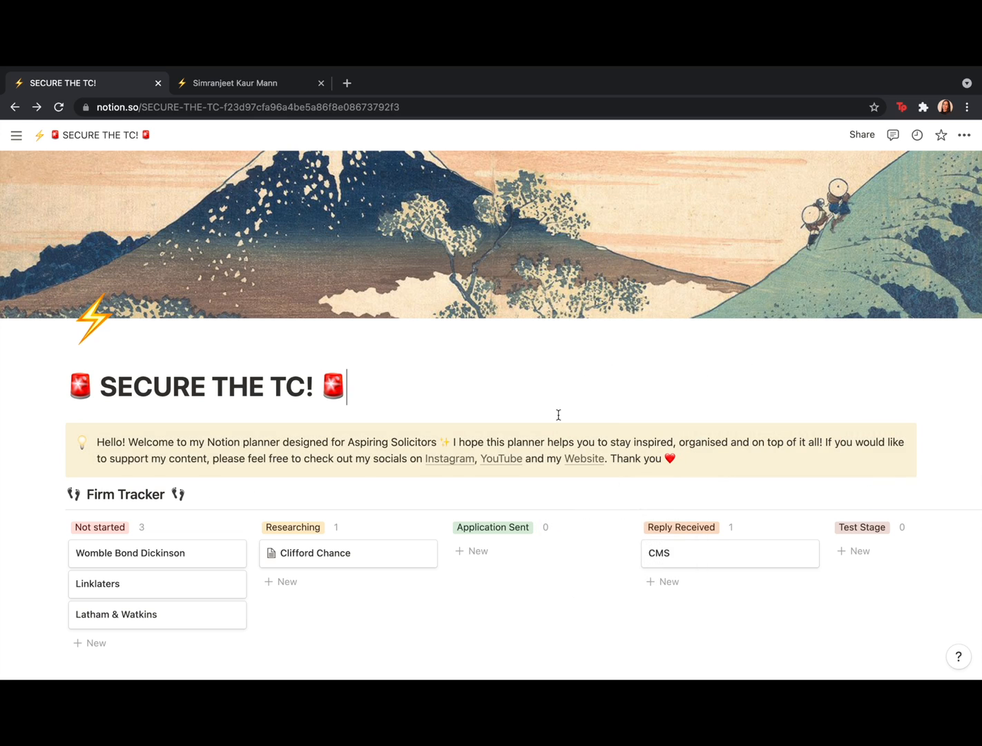
- Shorten the callout wording to "stay inspired and organised" and add a pleading face emoji after it
scroll(483, 498, down, 2)
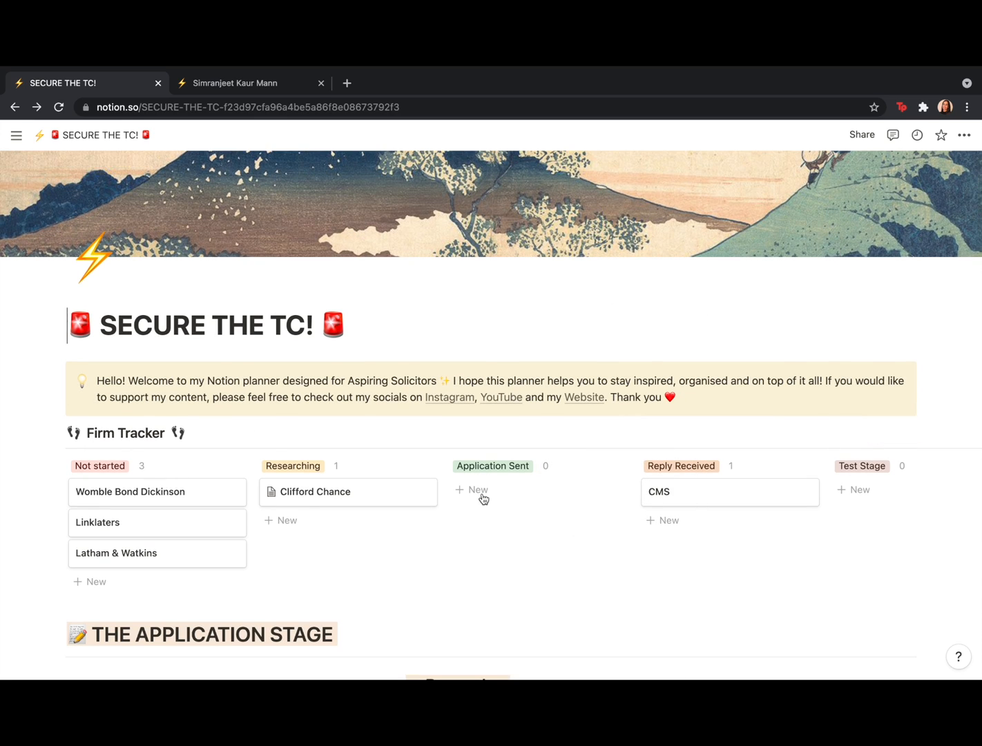
key(ctrl+super+space)
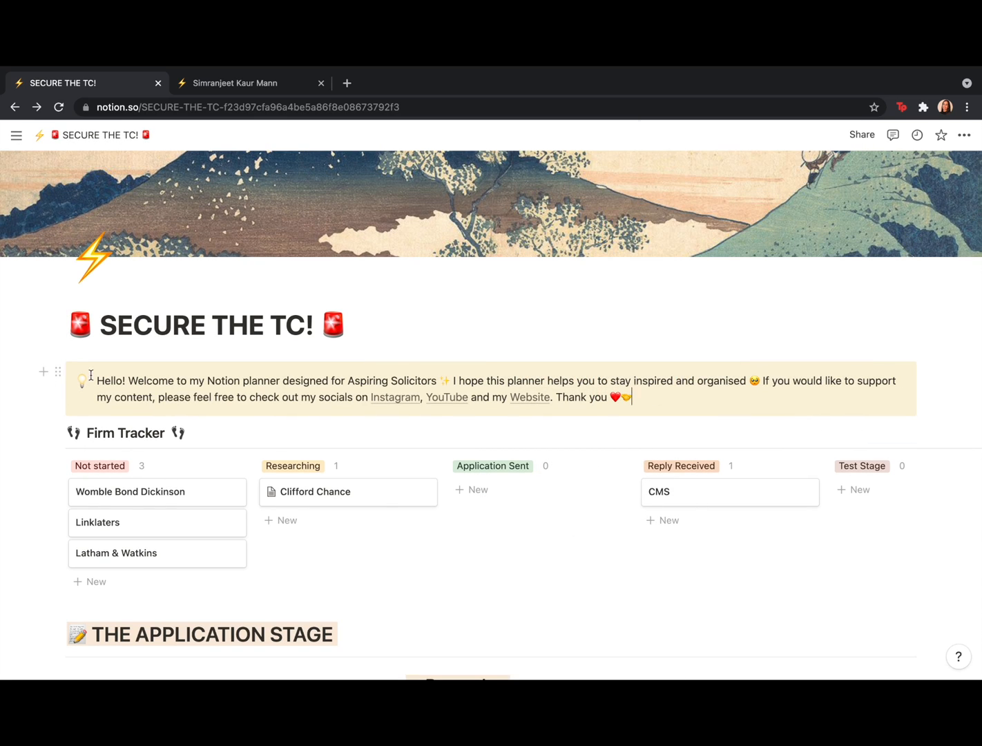
scroll(526, 556, down, 3)
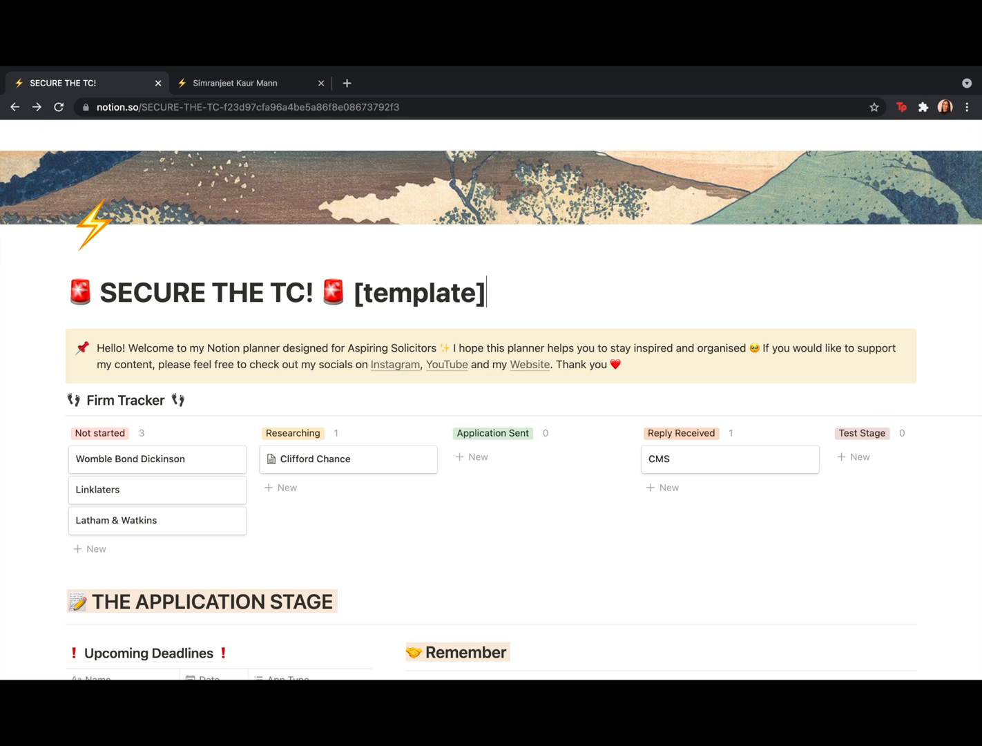
- Insert a calendar on the blank line below the Remember checklist
scroll(364, 509, down, 7)
scroll(482, 488, up, 3)
click(481, 431)
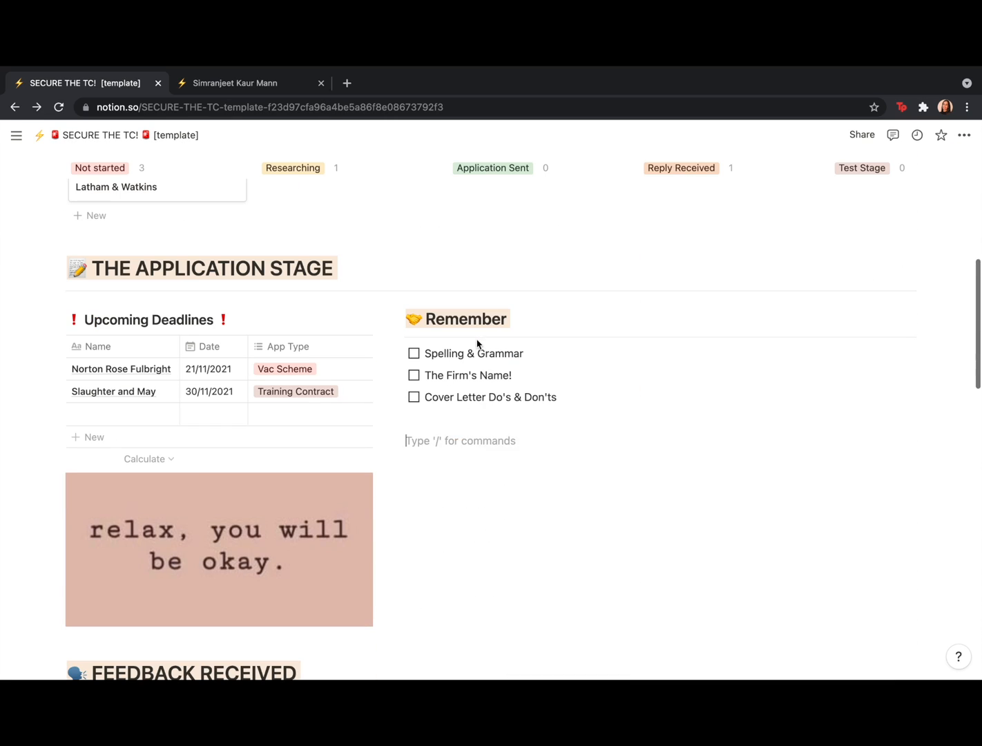
text(/)
scroll(495, 592, down, 5)
click(555, 588)
- Move the calendar into the deadlines column, beneath the quote image
scroll(919, 590, down, 6)
scroll(401, 345, up, 5)
scroll(404, 311, down, 2)
drag(397, 323, 228, 515)
scroll(459, 440, down, 4)
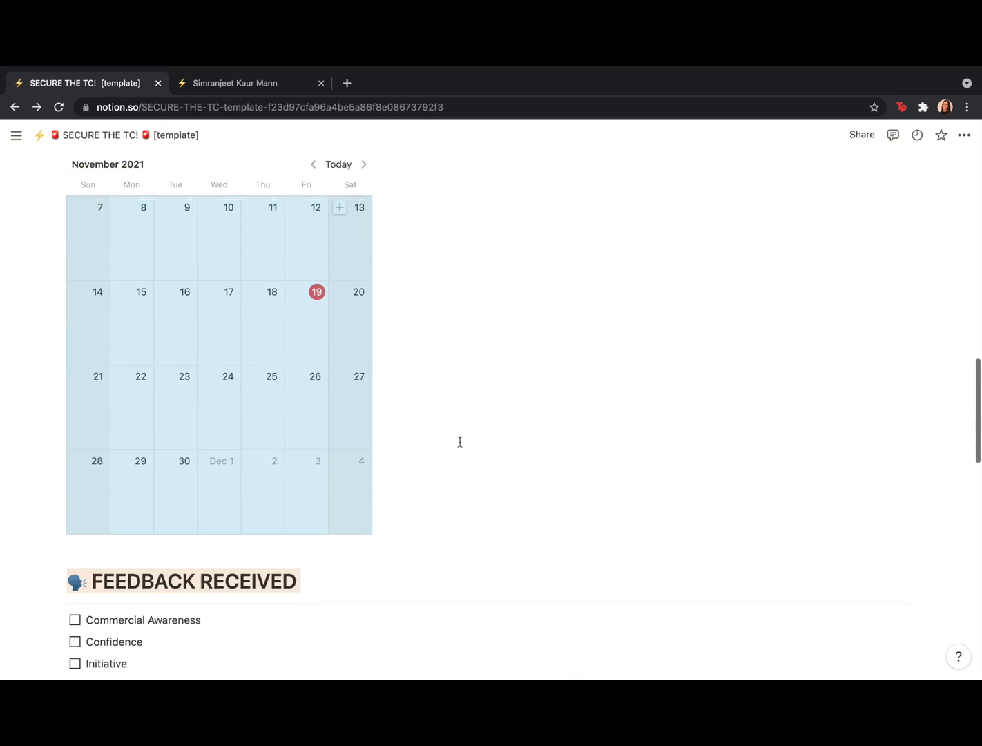
- Open the calendar's options, then delete the calendar from the page
scroll(456, 435, up, 1)
click(330, 211)
click(357, 335)
click(330, 211)
click(276, 433)
scroll(276, 432, down, 5)
key(BackSpace)
scroll(558, 330, up, 5)
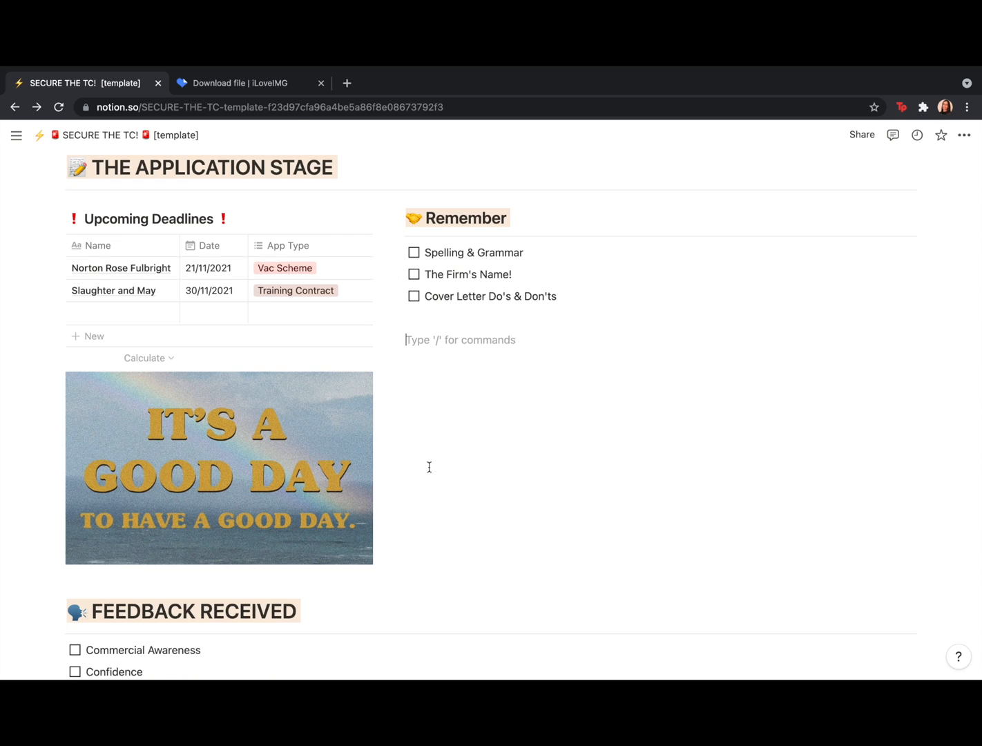
- Review the Application Stage section and browse the block types available for the blank line below the Remember checklist
scroll(511, 408, up, 4)
scroll(507, 412, down, 10)
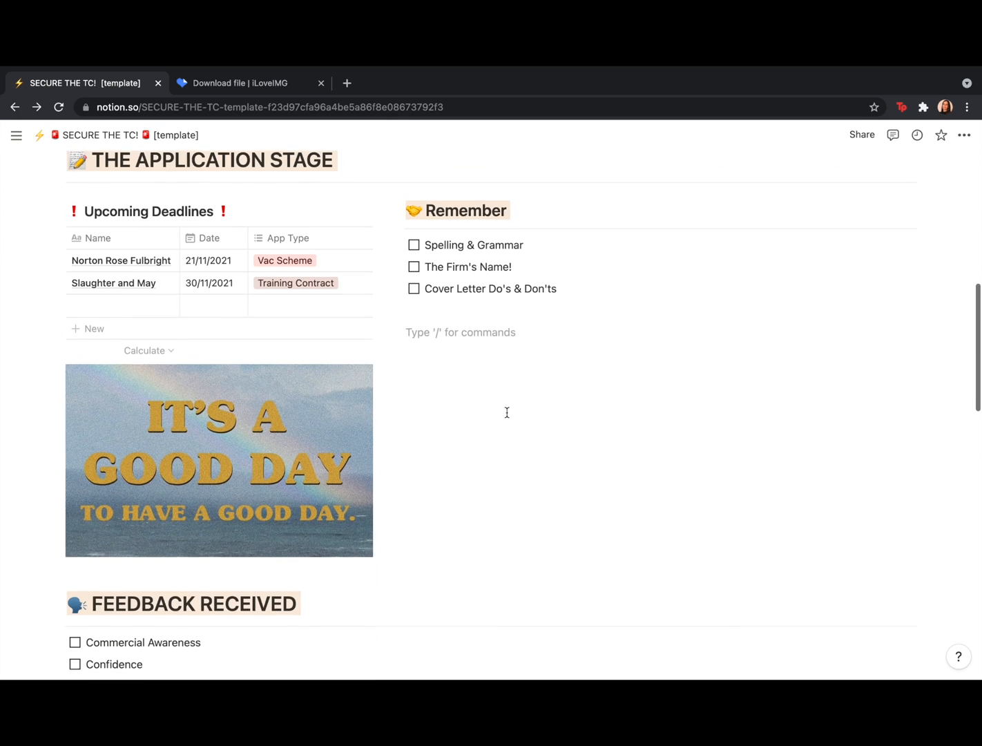
scroll(507, 412, up, 9)
scroll(508, 412, down, 5)
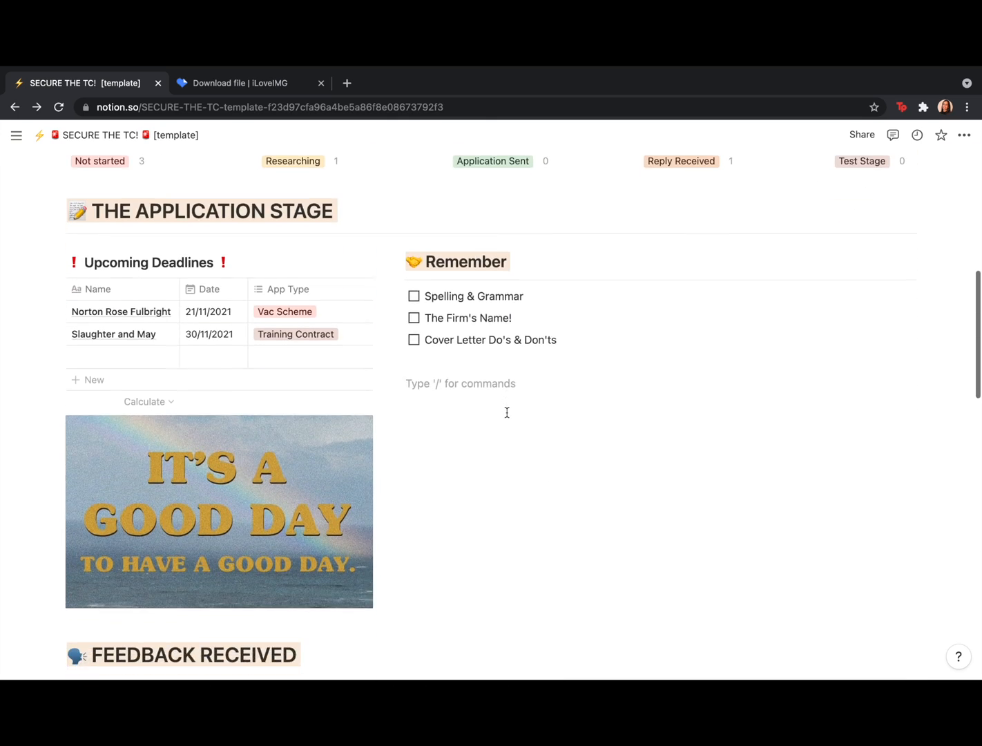
scroll(506, 411, up, 1)
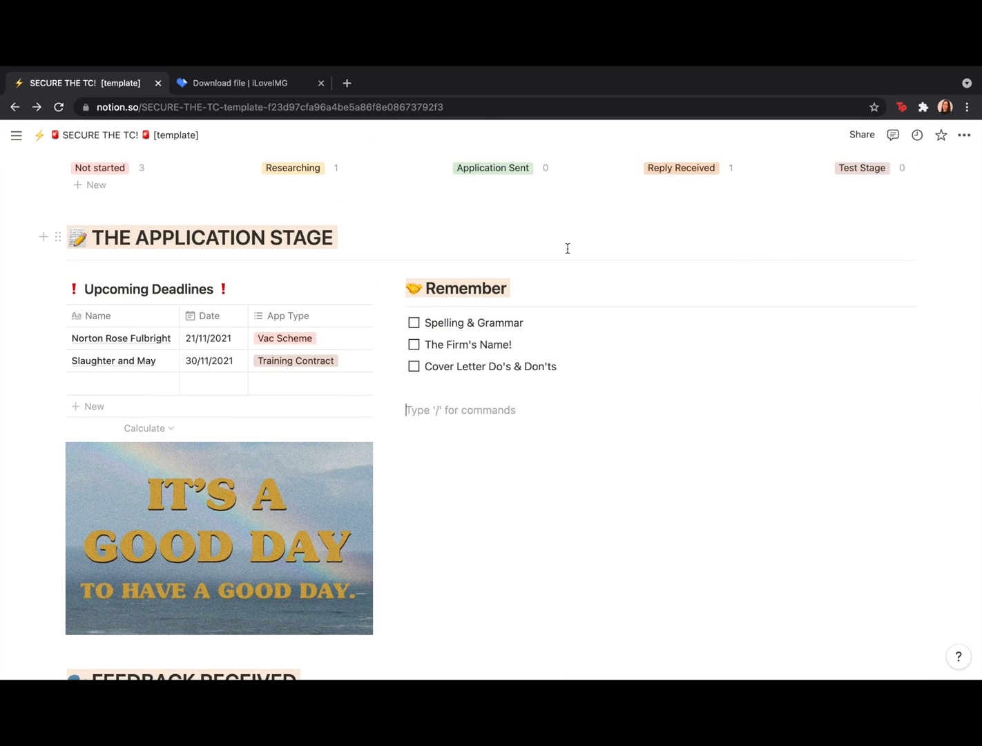
text(/)
scroll(516, 520, down, 12)
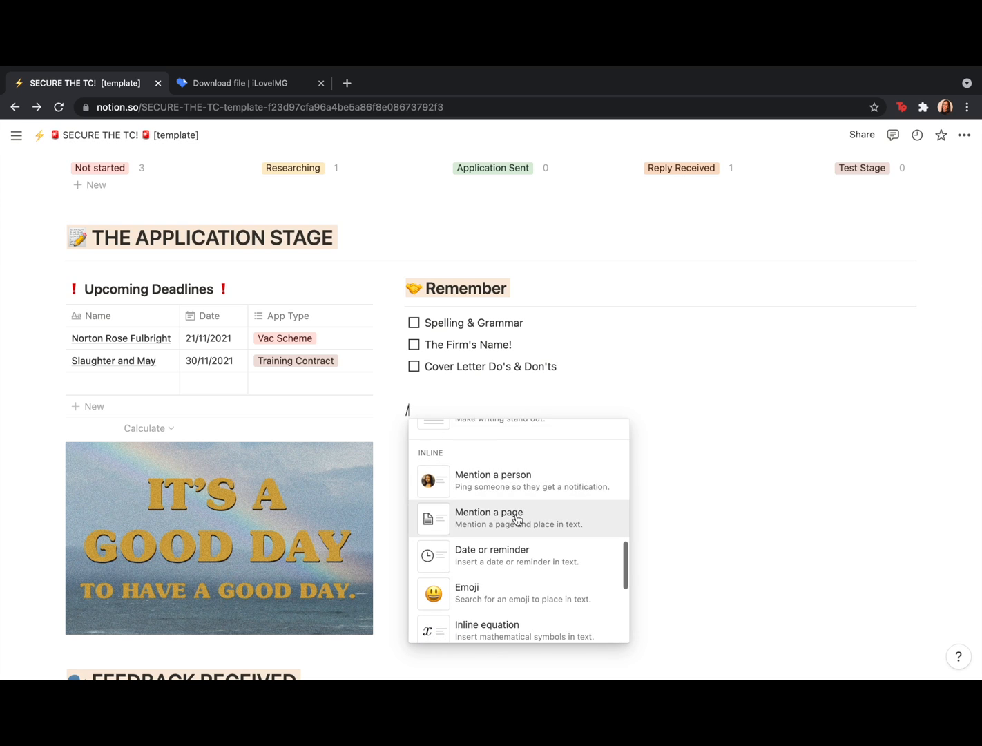
- Switch to the iLoveIMG tab, start a new image crop and load the sunflower photo from the Downloads folder
click(272, 83)
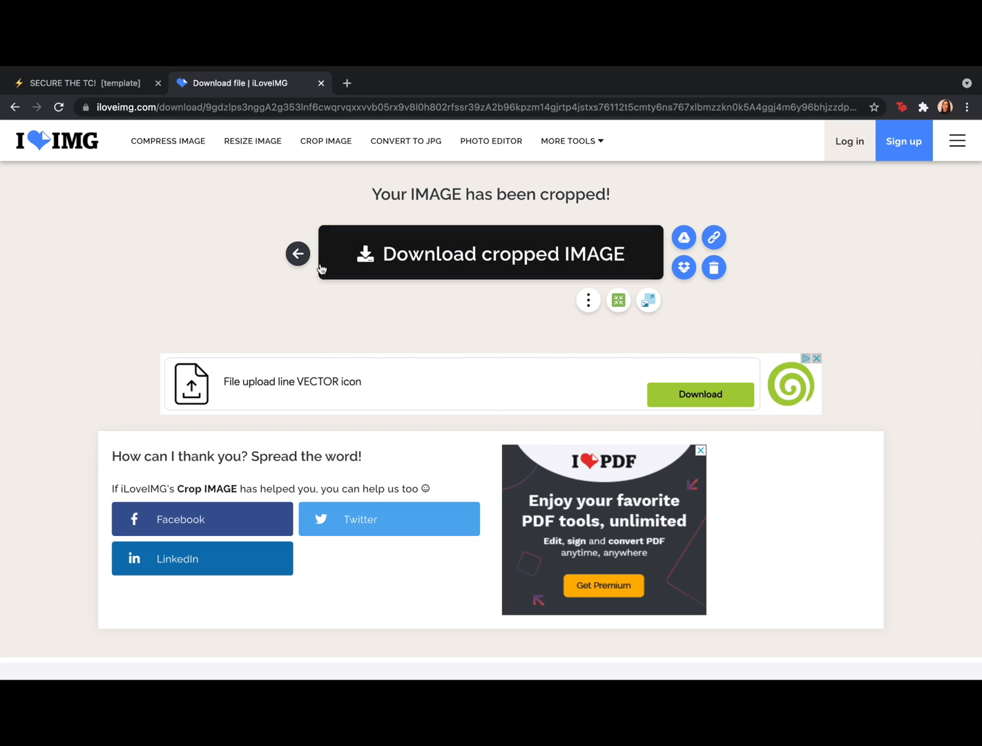
click(298, 253)
click(433, 315)
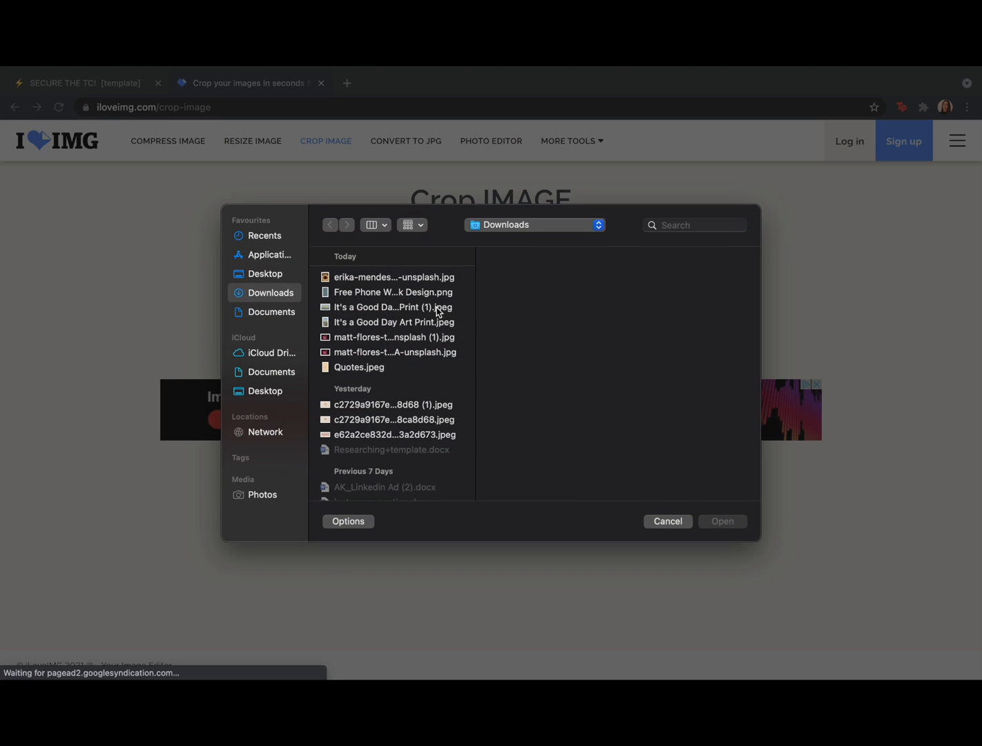
click(388, 308)
click(378, 337)
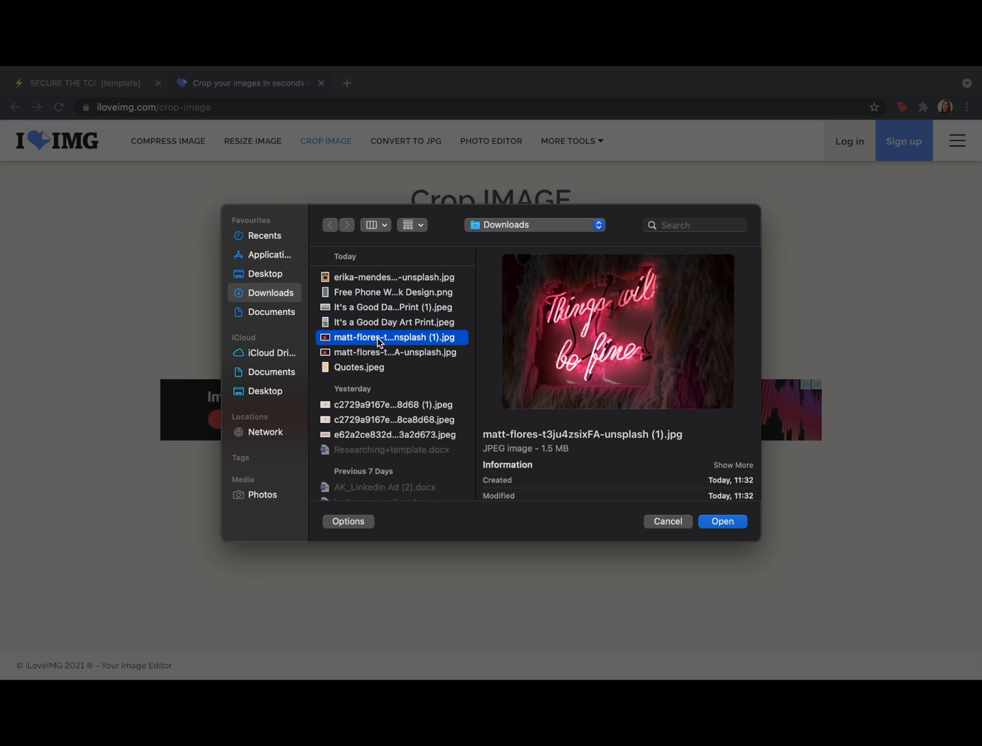
click(398, 369)
click(411, 278)
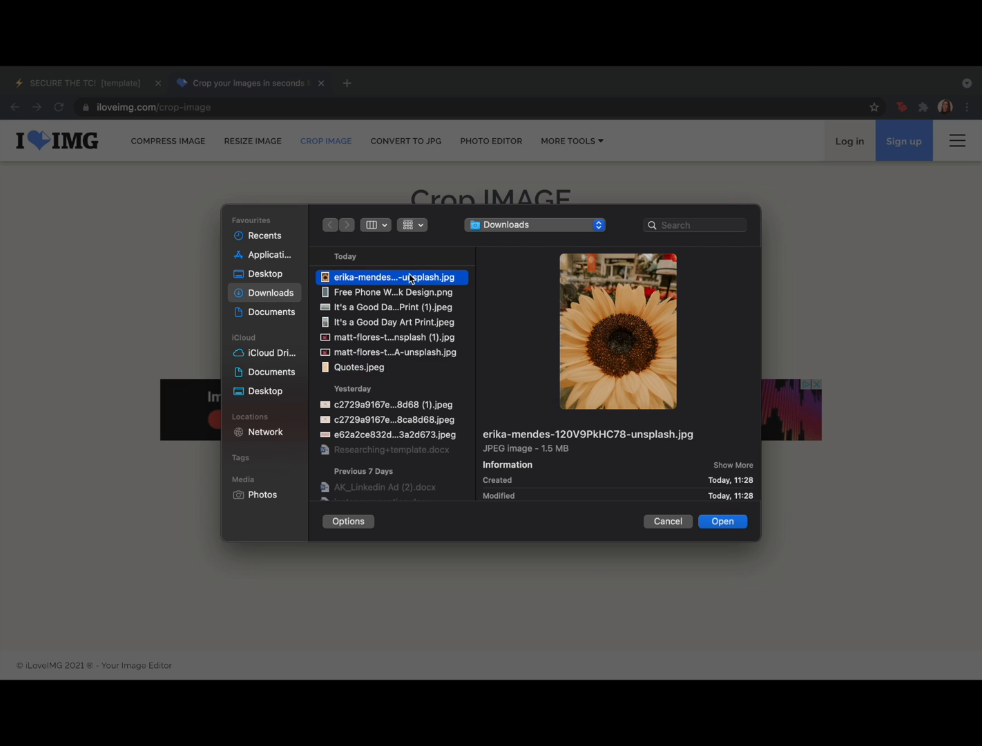
click(721, 522)
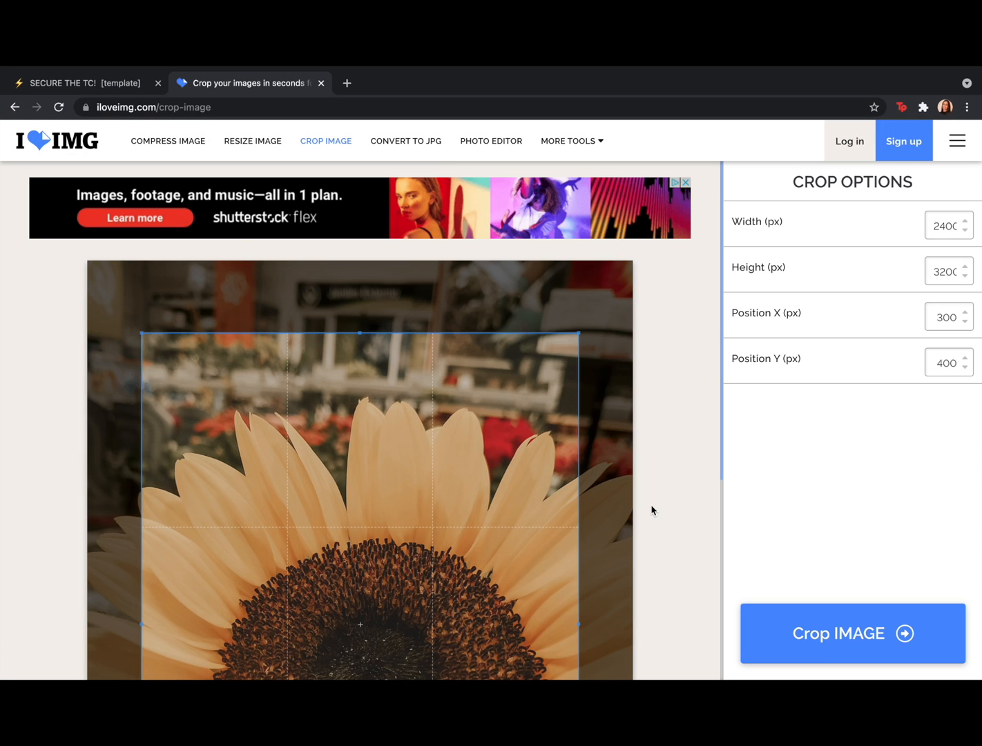
- Crop the sunflower photo to about 2999 × 3528 px, starting at X 0 and Y 472
scroll(651, 509, down, 5)
drag(574, 605, 691, 674)
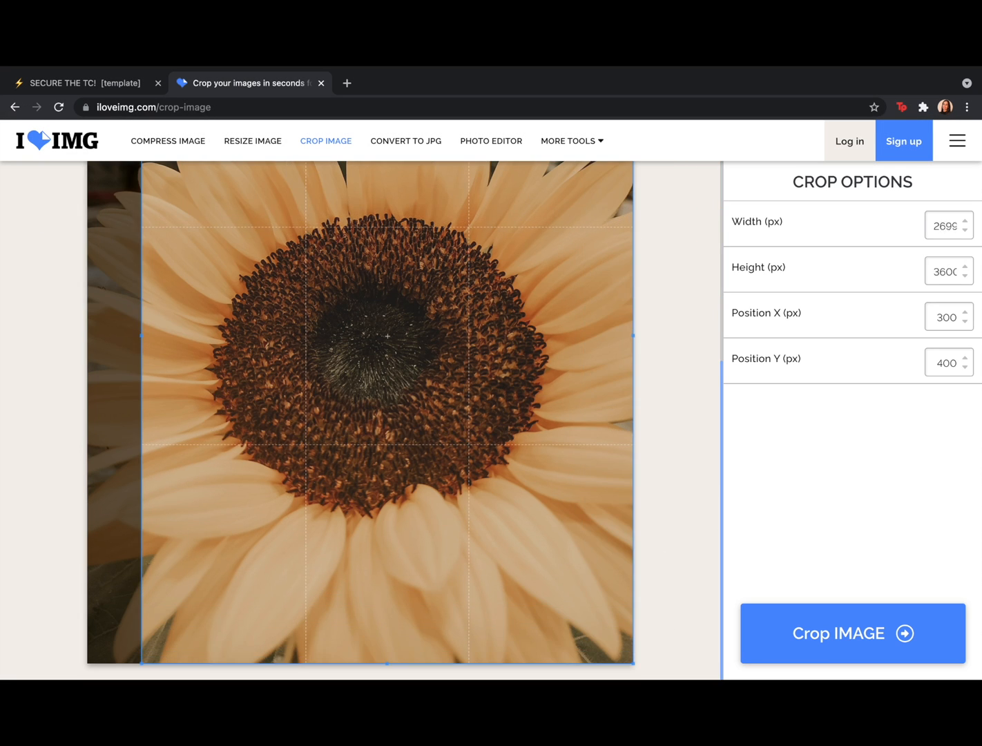
scroll(568, 357, up, 2)
drag(141, 332, 51, 350)
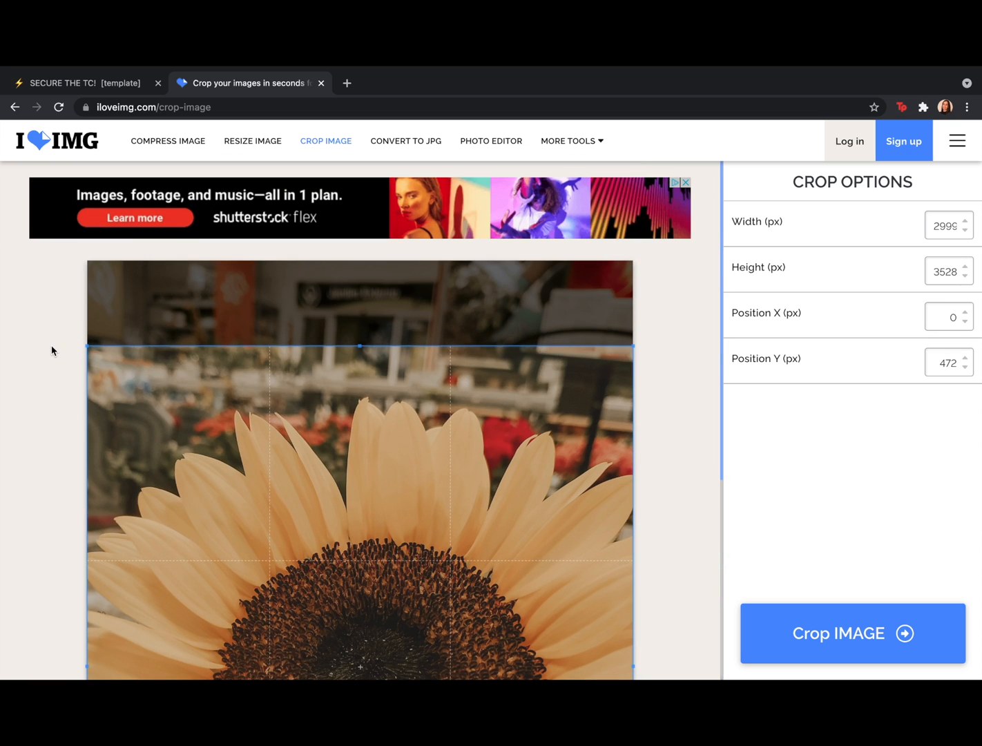
click(808, 640)
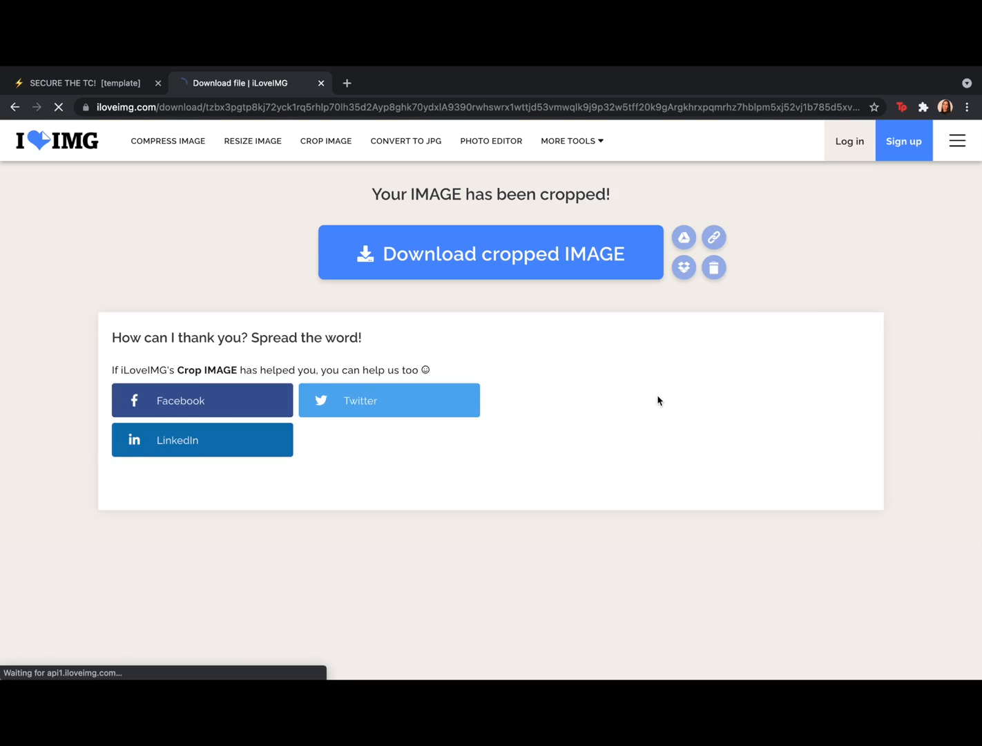
- Return to the Notion template, place the cropped sunflower photo in a column beside the Remember checklist, and replace it with Quotes.jpeg
click(139, 87)
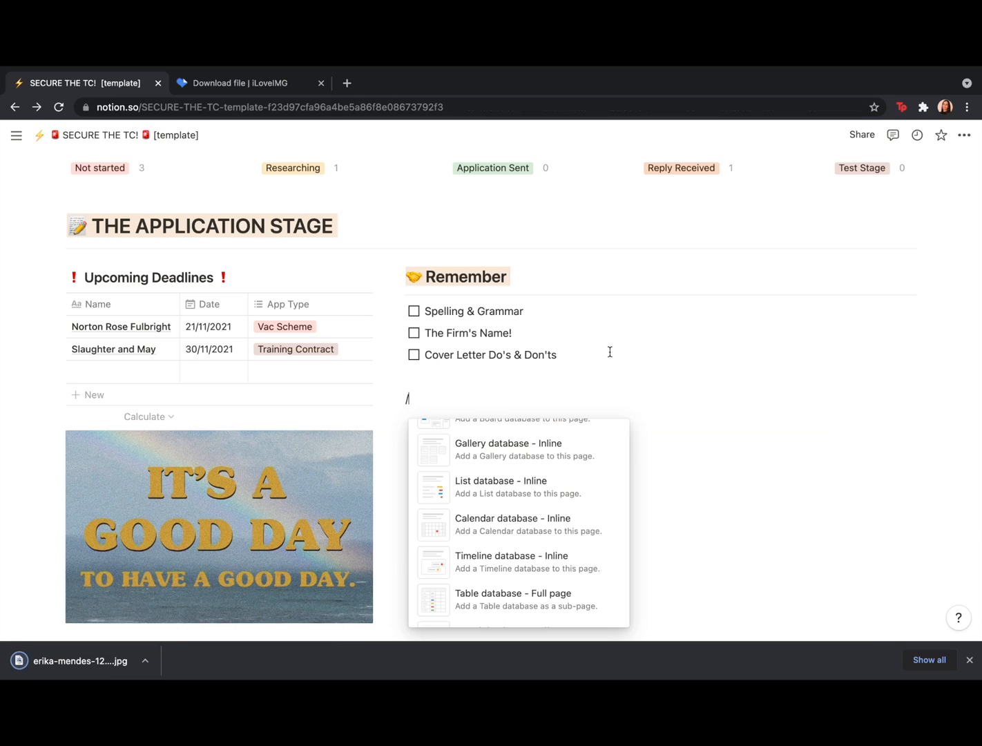
scroll(491, 380, down, 2)
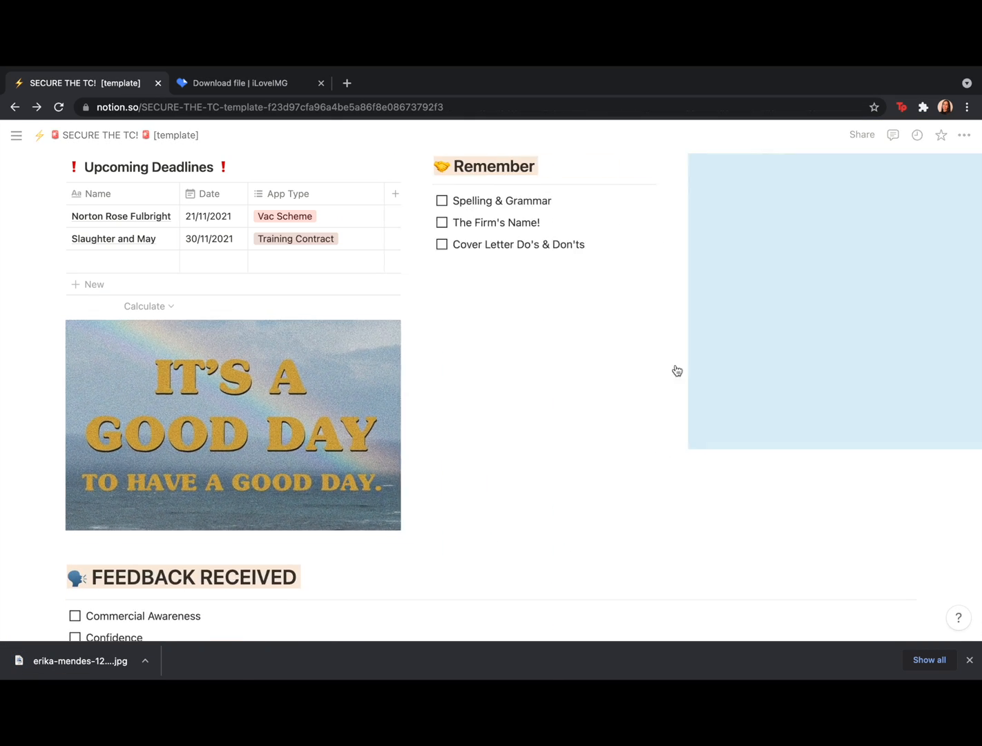
click(618, 166)
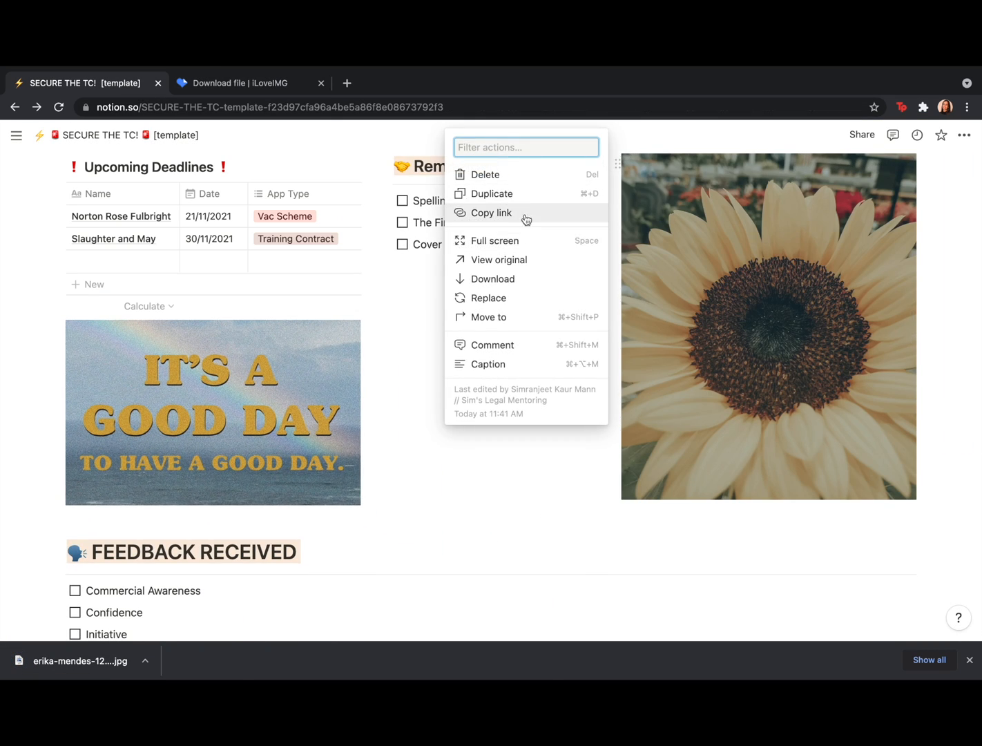
click(506, 301)
click(714, 558)
click(357, 381)
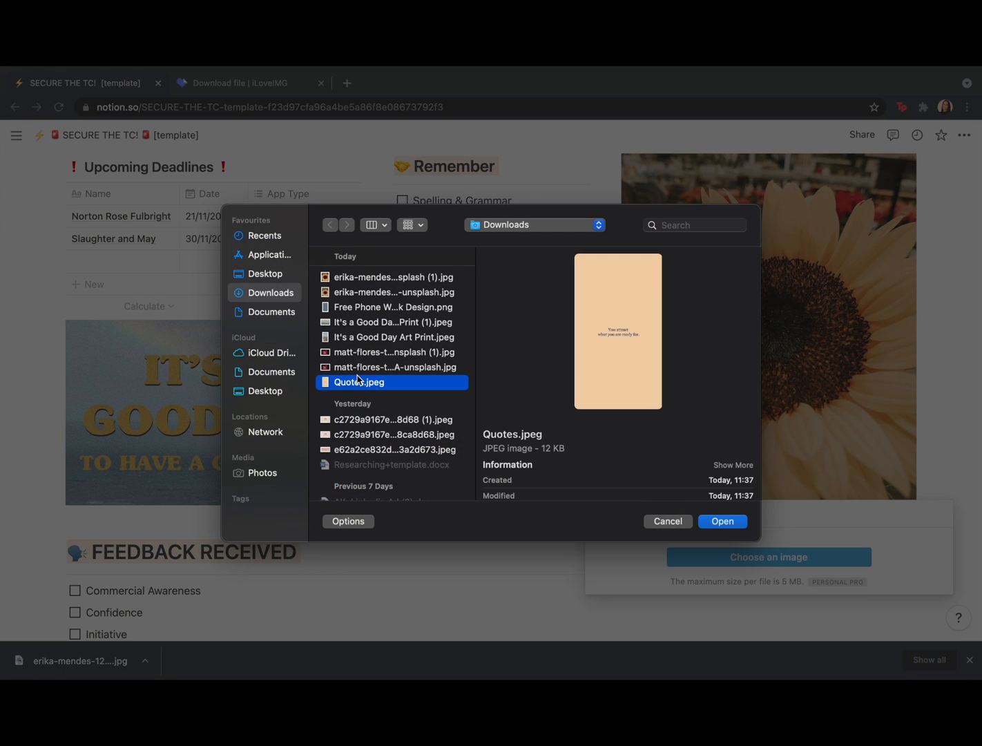
click(718, 521)
- Add a smiling face emoji at the end of the pointer callout below the Feedback checklist
scroll(654, 471, down, 2)
scroll(653, 471, down, 2)
scroll(892, 209, up, 4)
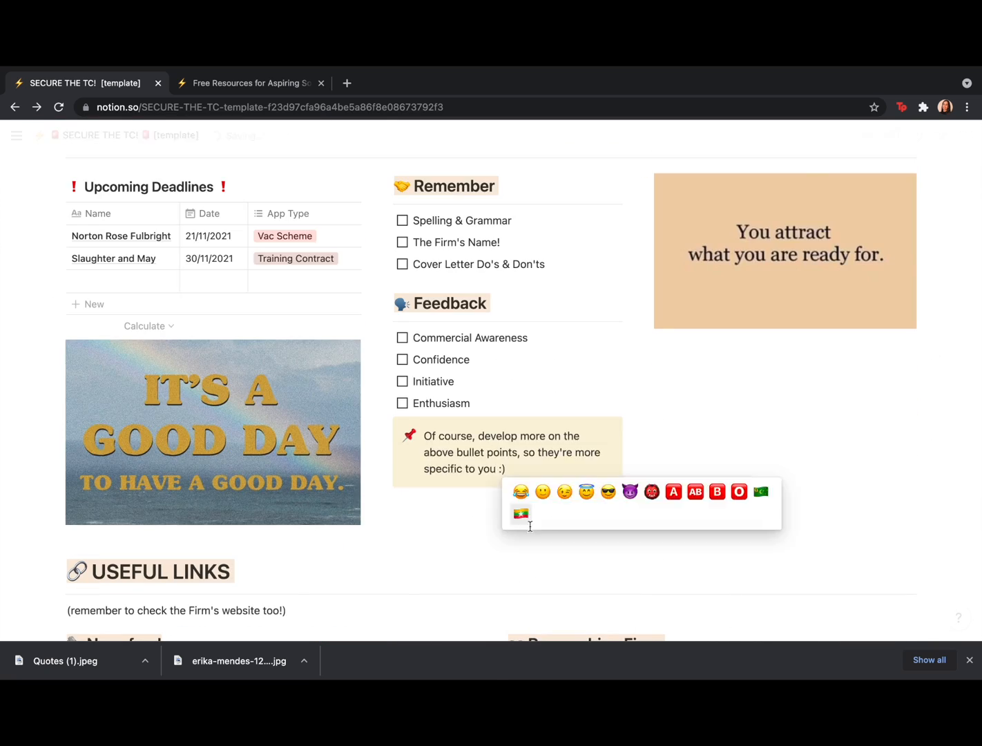
key(Return)
- Add a "Useful Resources" heading with a chart emoji below the callout about changing the images
scroll(694, 529, down, 3)
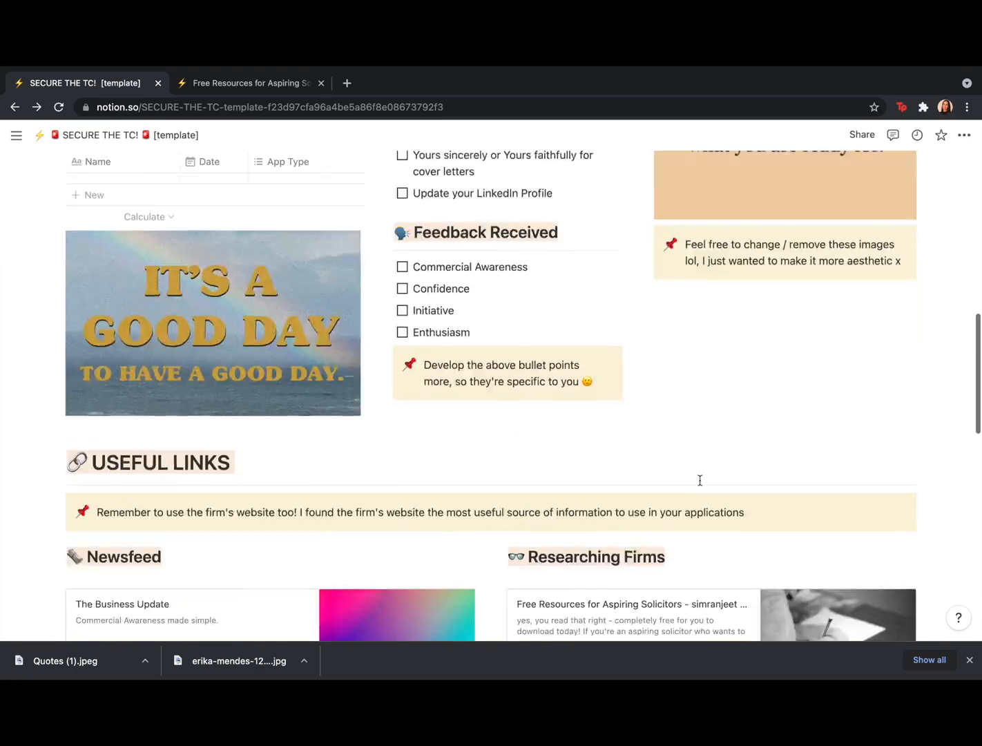
scroll(699, 477, up, 2)
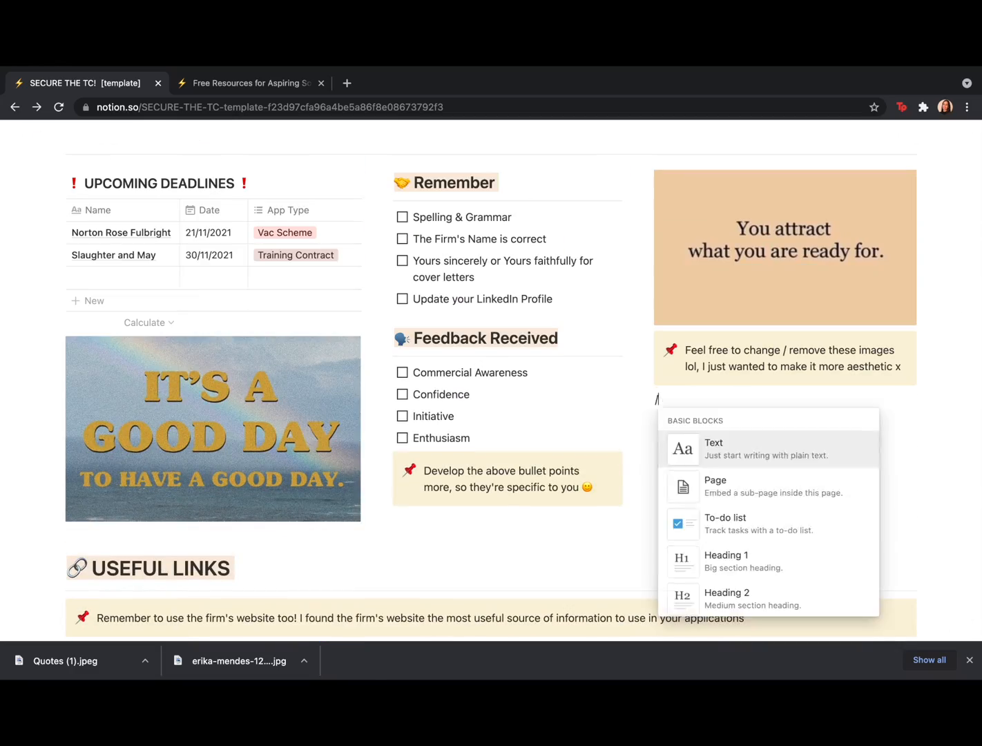
key(ctrl+super+space)
text(chart)
key(Return)
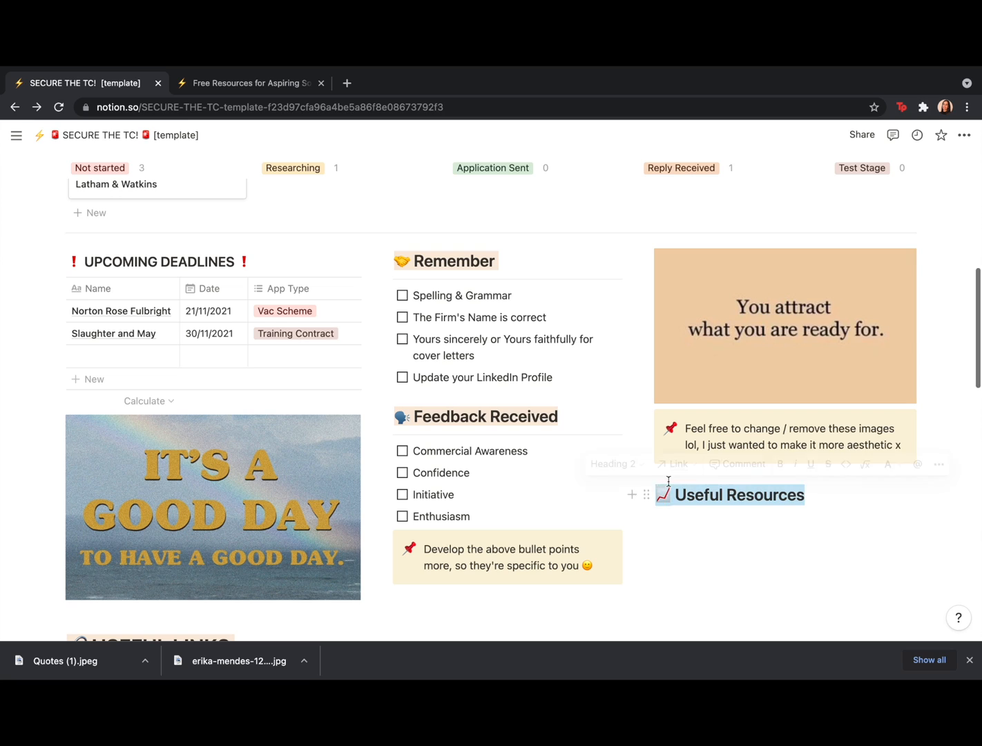
key(Right)
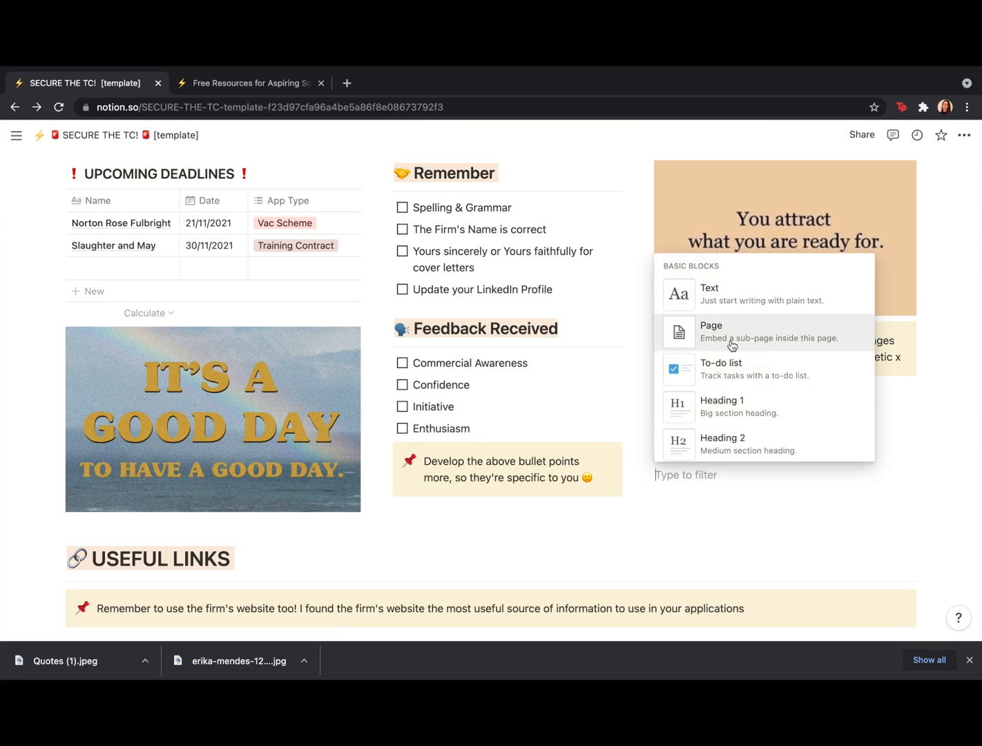
- Add an "Assessment Centre Tips" sub-page under Useful Resources and give the Vacation Scheme Tips page a palm tree icon
click(731, 344)
text(aSSE)
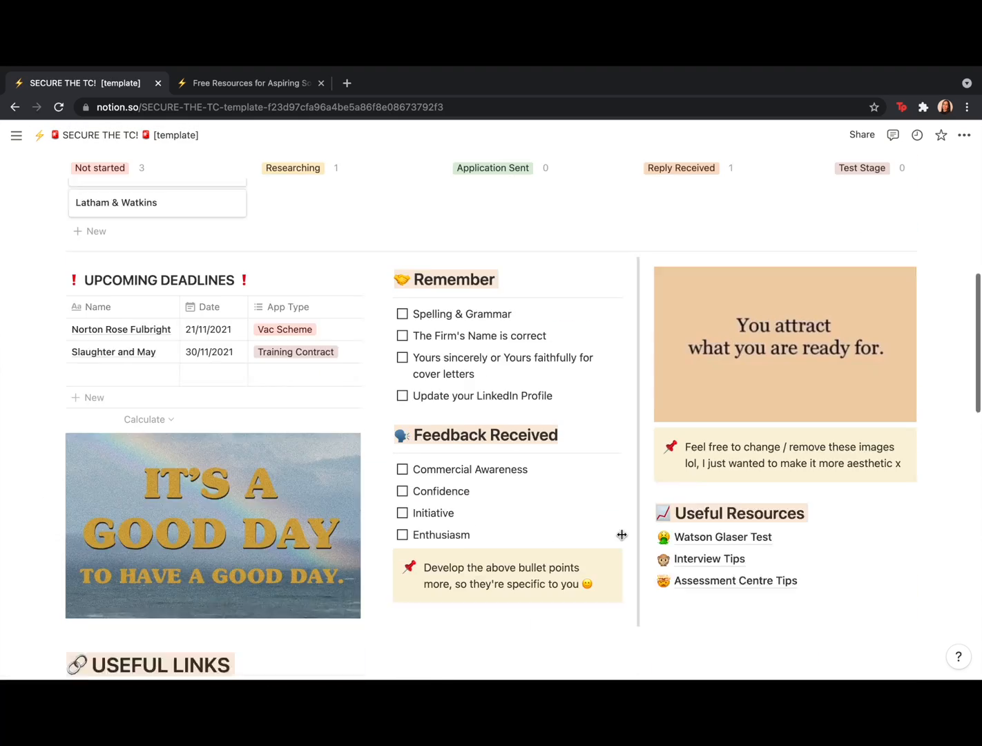
scroll(776, 506, down, 2)
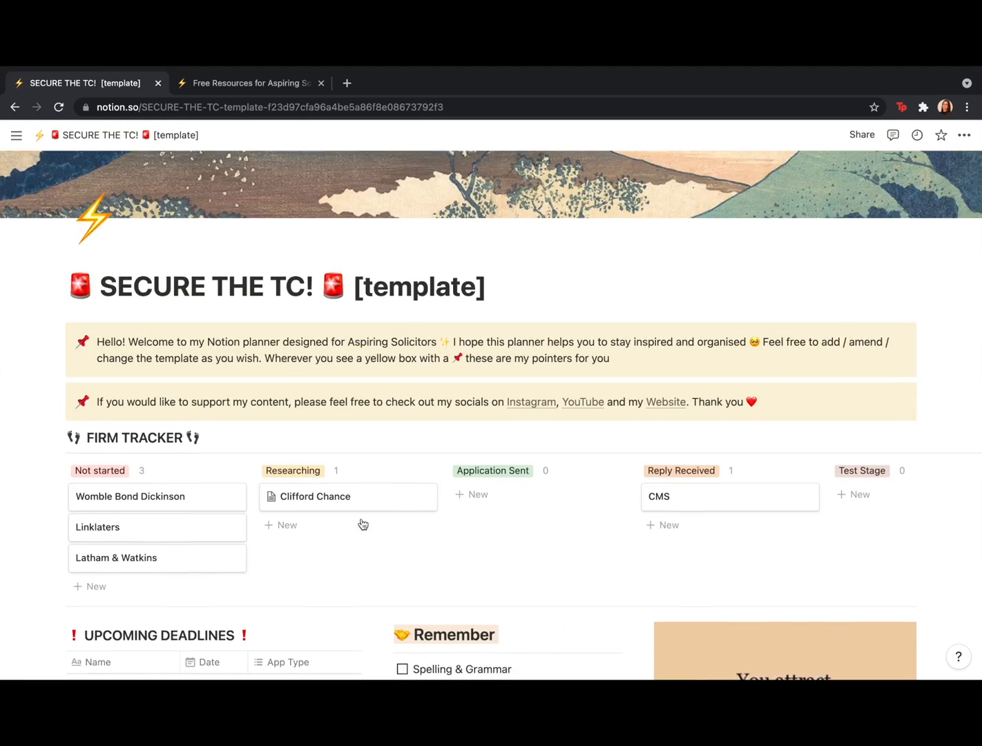
scroll(363, 524, down, 5)
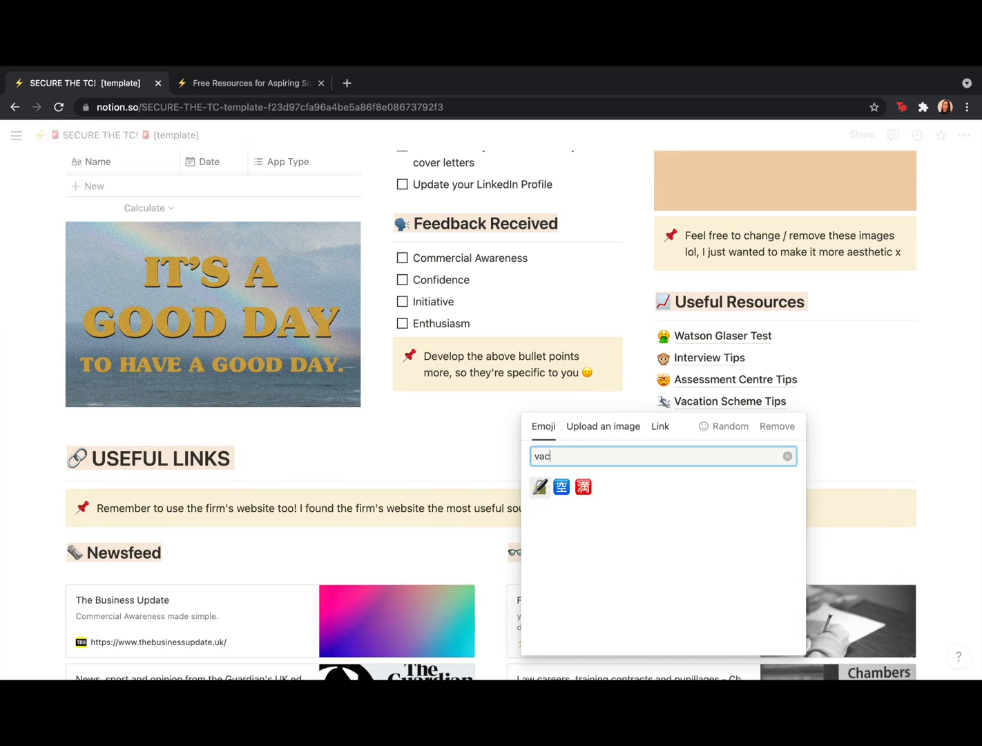
key(Return)
scroll(232, 420, up, 3)
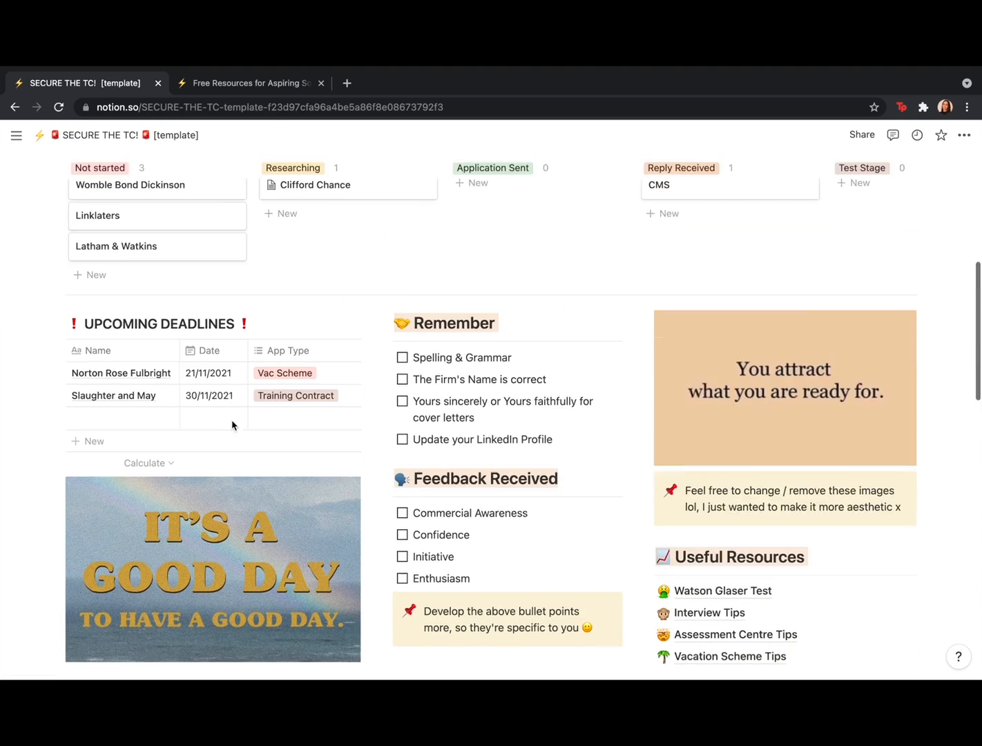
- Review the template page from the firm tracker and checklists through to the Useful Links section
scroll(635, 394, down, 3)
scroll(629, 429, up, 1)
scroll(572, 328, down, 2)
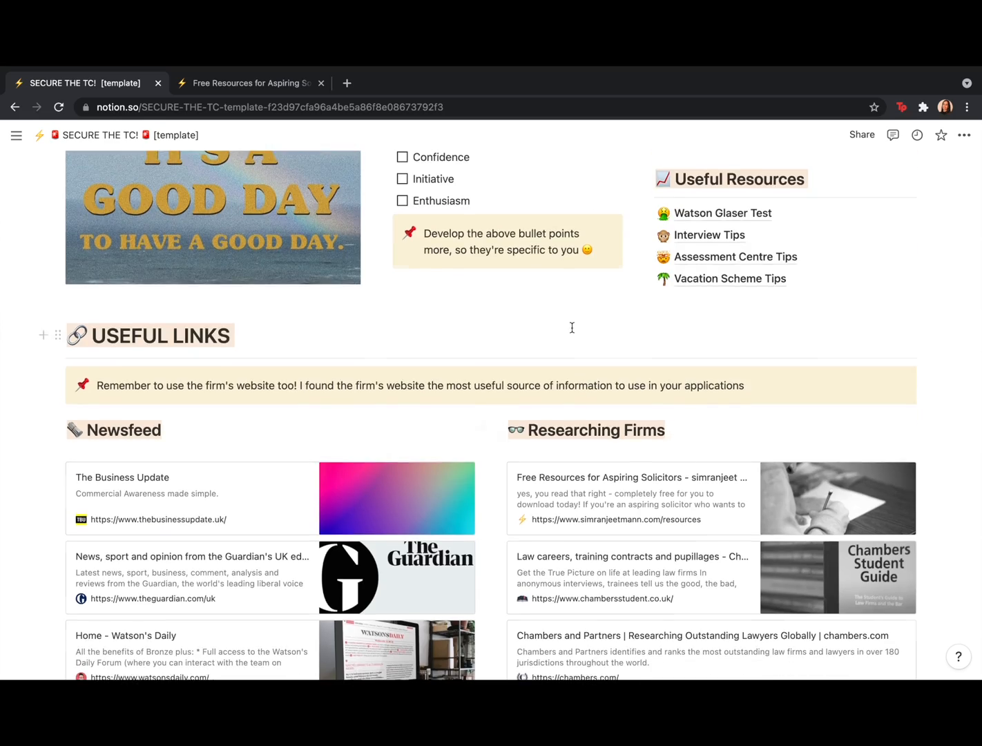
scroll(717, 321, up, 5)
scroll(716, 321, down, 1)
scroll(717, 321, up, 10)
scroll(732, 387, down, 15)
scroll(746, 453, up, 10)
- Open the Watson Glaser Test page, set the third resource's type to Video, and open a new browser tab
click(746, 446)
click(289, 529)
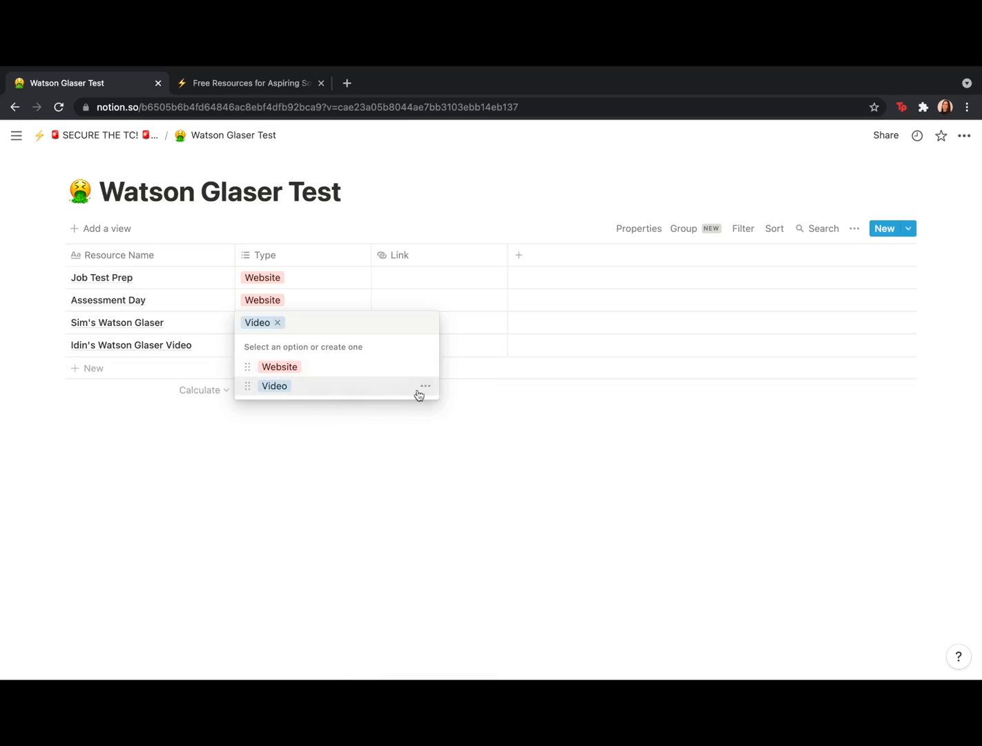
click(347, 83)
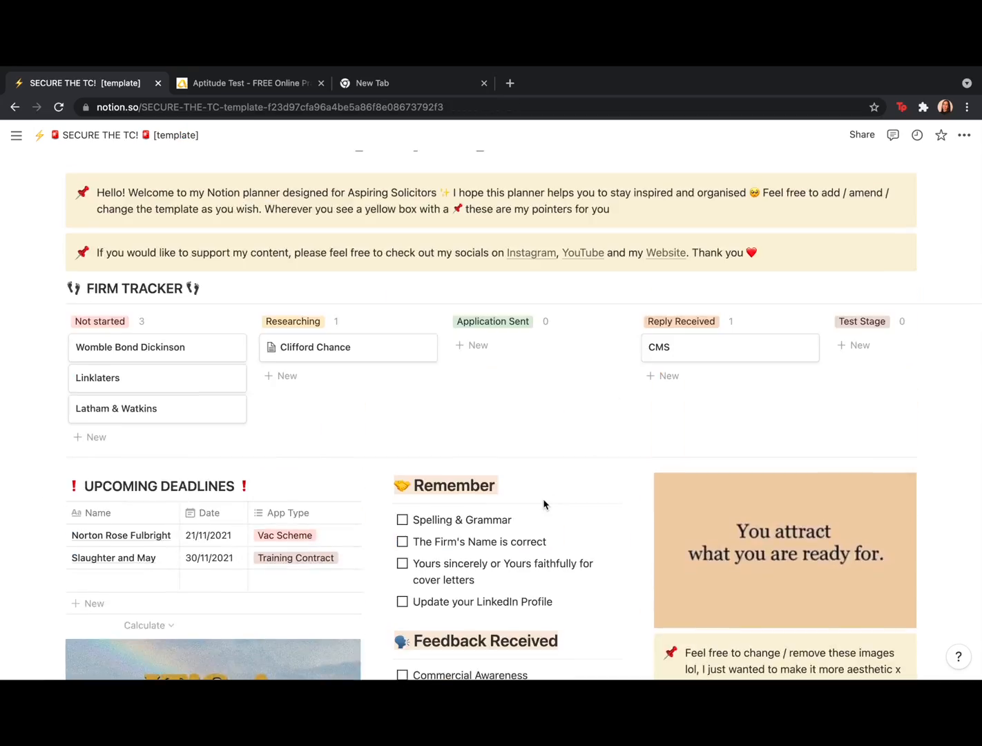
scroll(543, 502, down, 10)
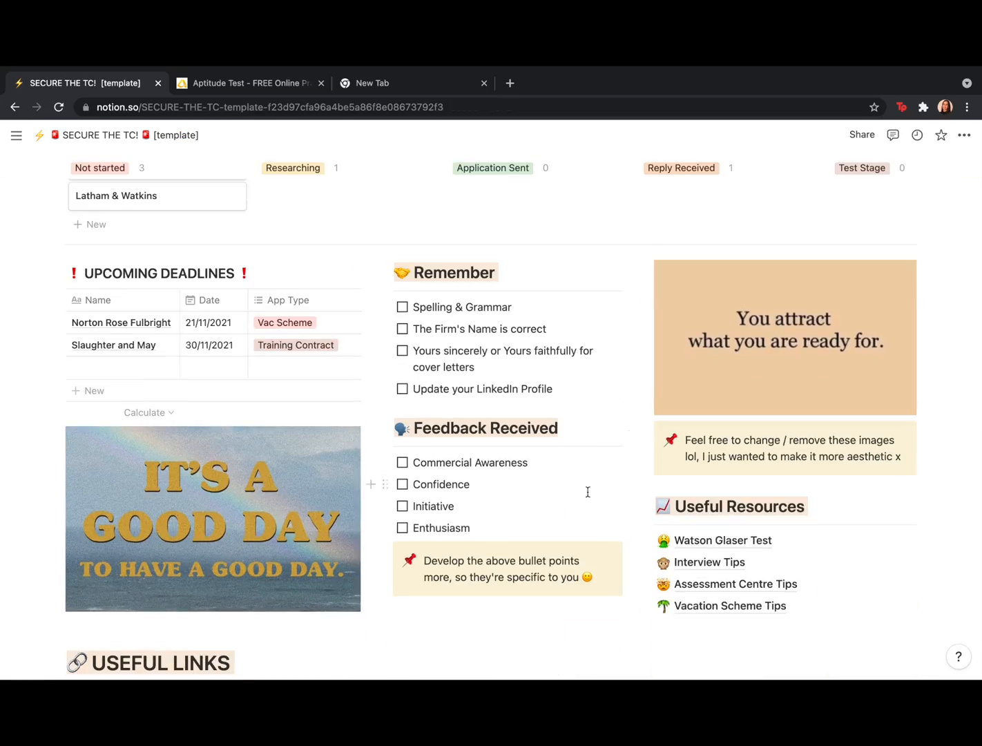